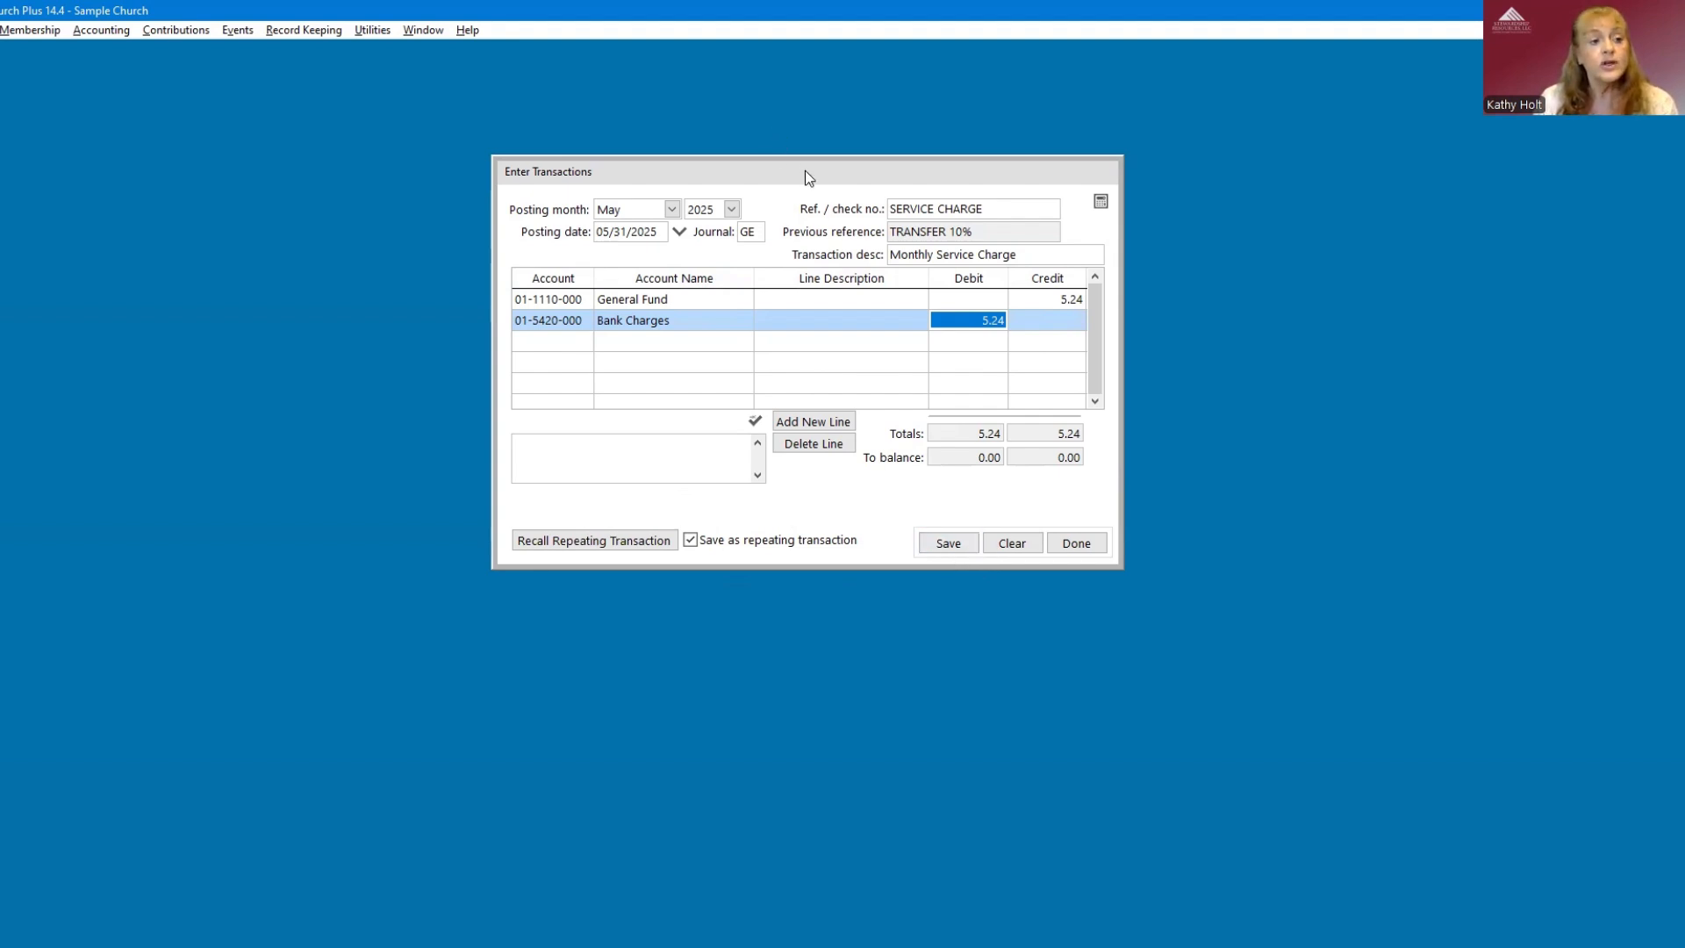
- Open the Fund Accounting repeating transactions maintenance window beside the Enter Transactions window and check the list of existing repeating transactions
{"action": "left_click_drag", "start_coordinate": [805, 171], "coordinate": [1327, 106]}
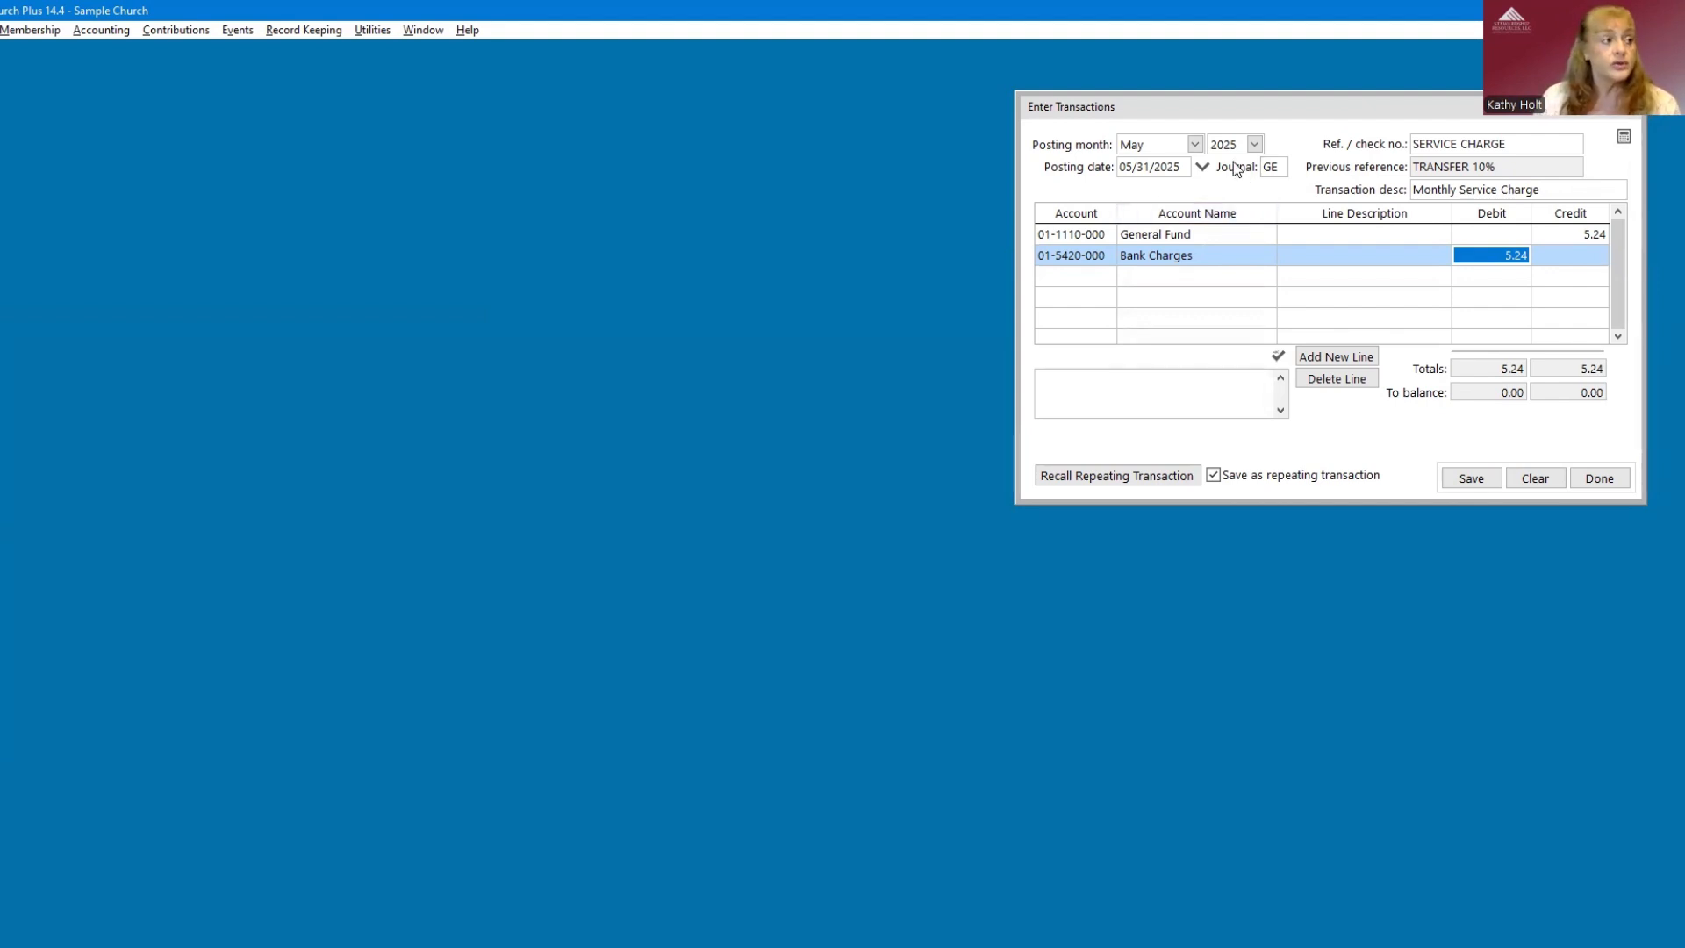
{"action": "left_click", "coordinate": [102, 31]}
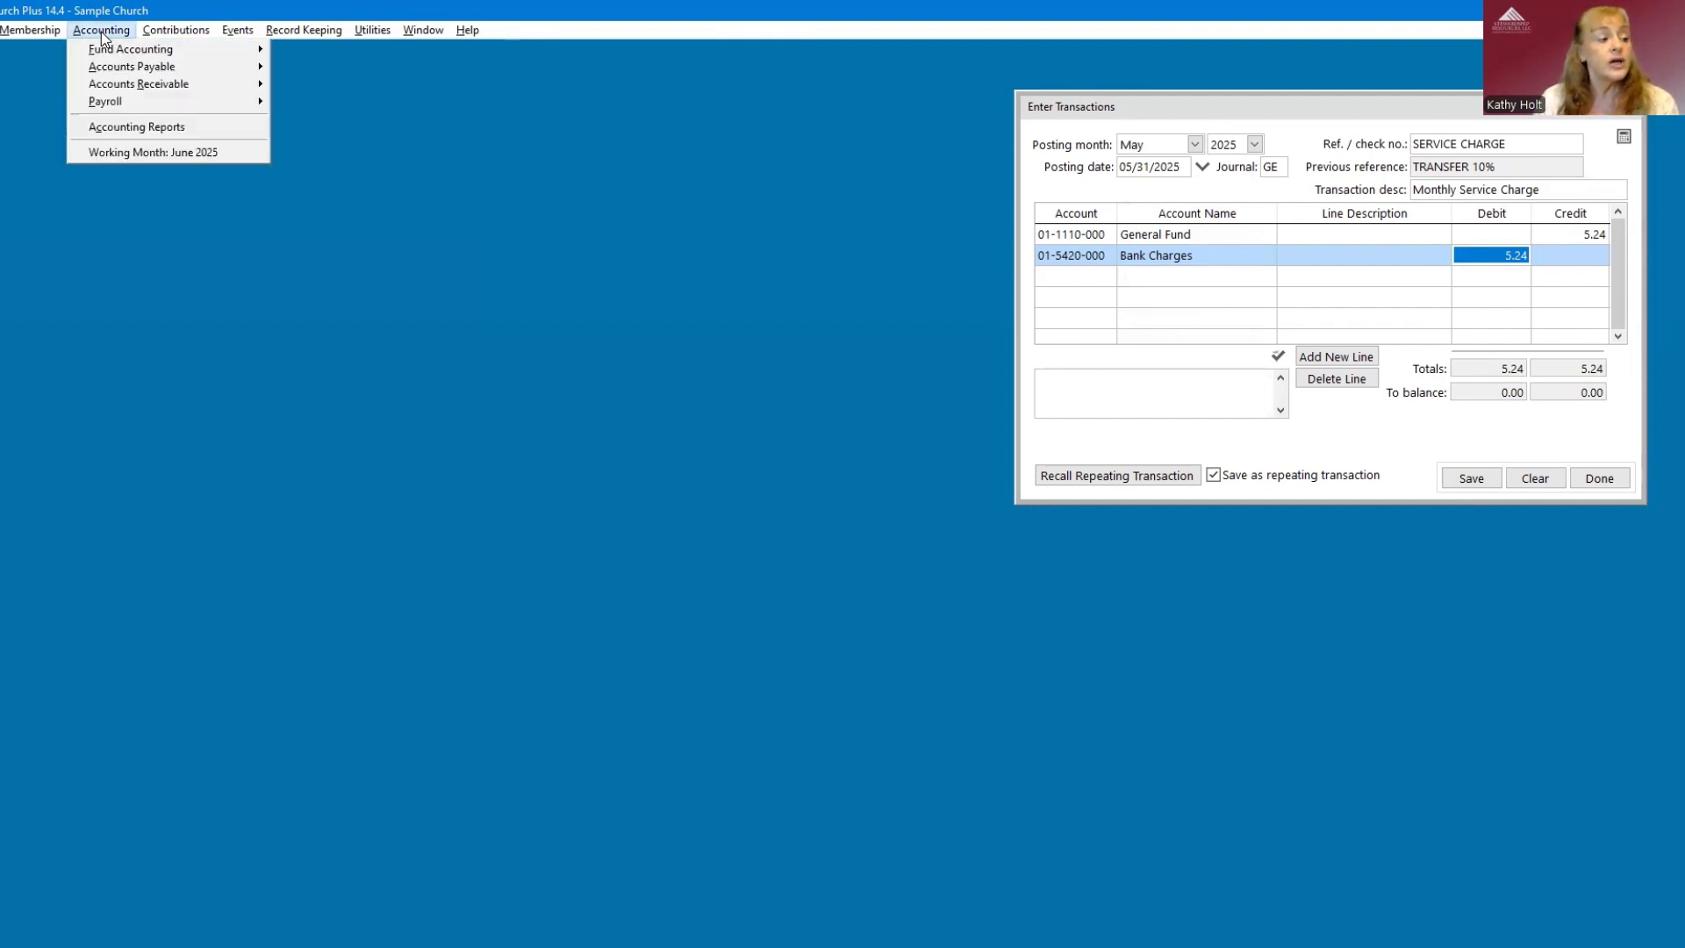
{"action": "mouse_move", "coordinate": [110, 55]}
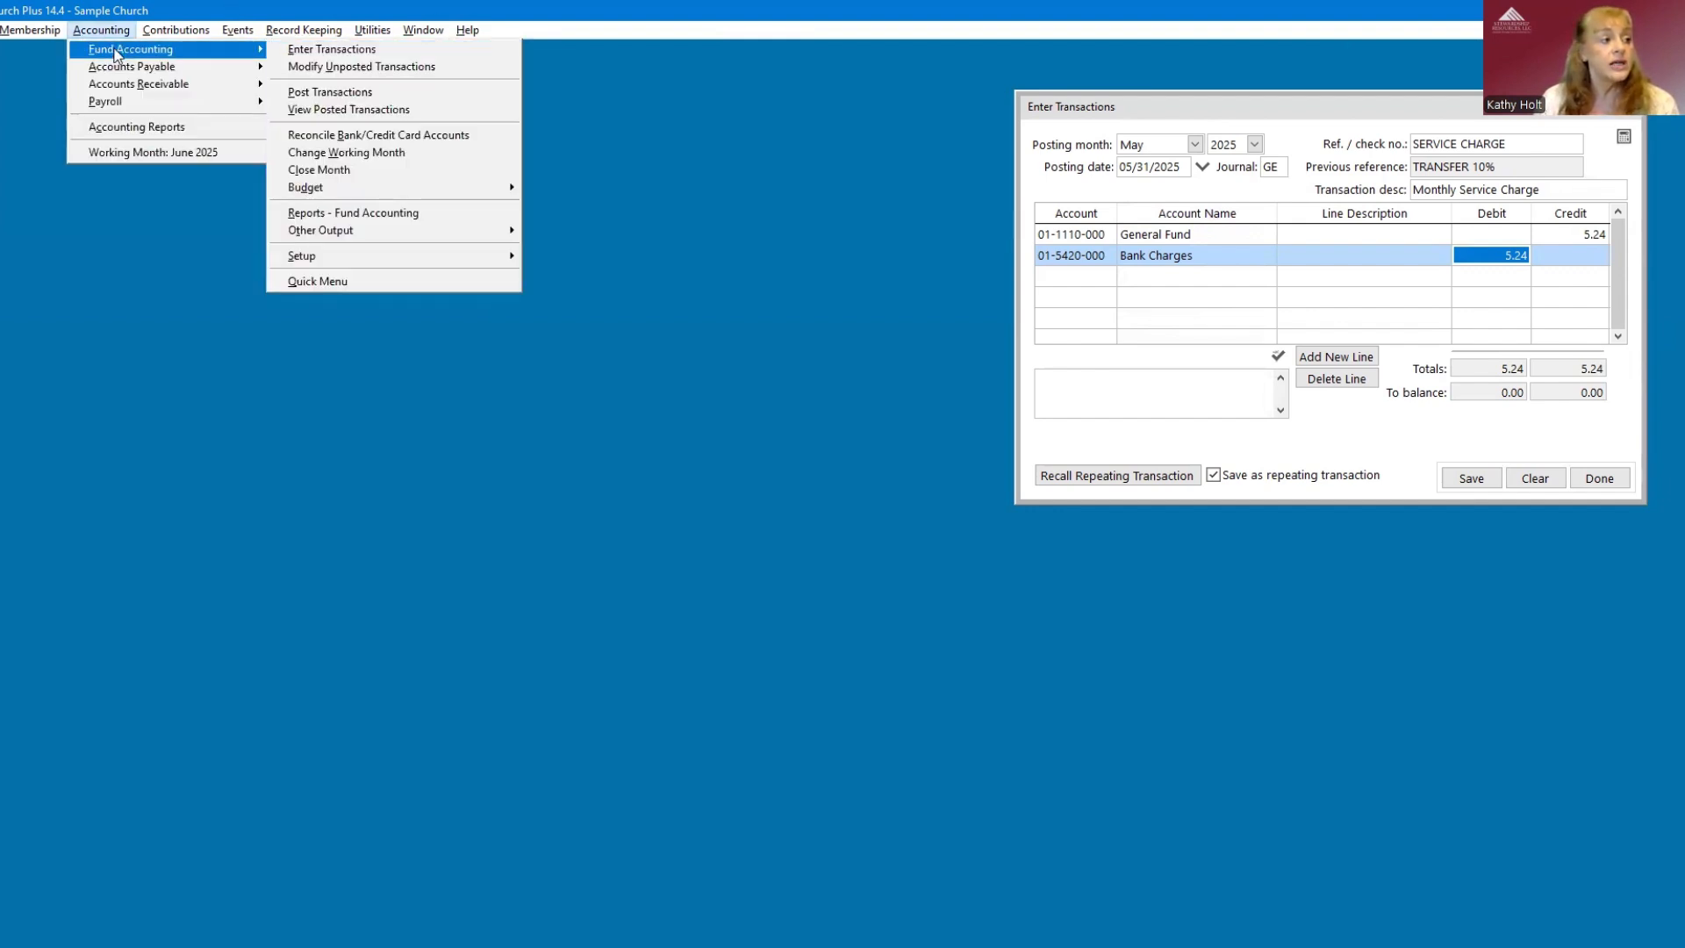
{"action": "left_click", "coordinate": [419, 260]}
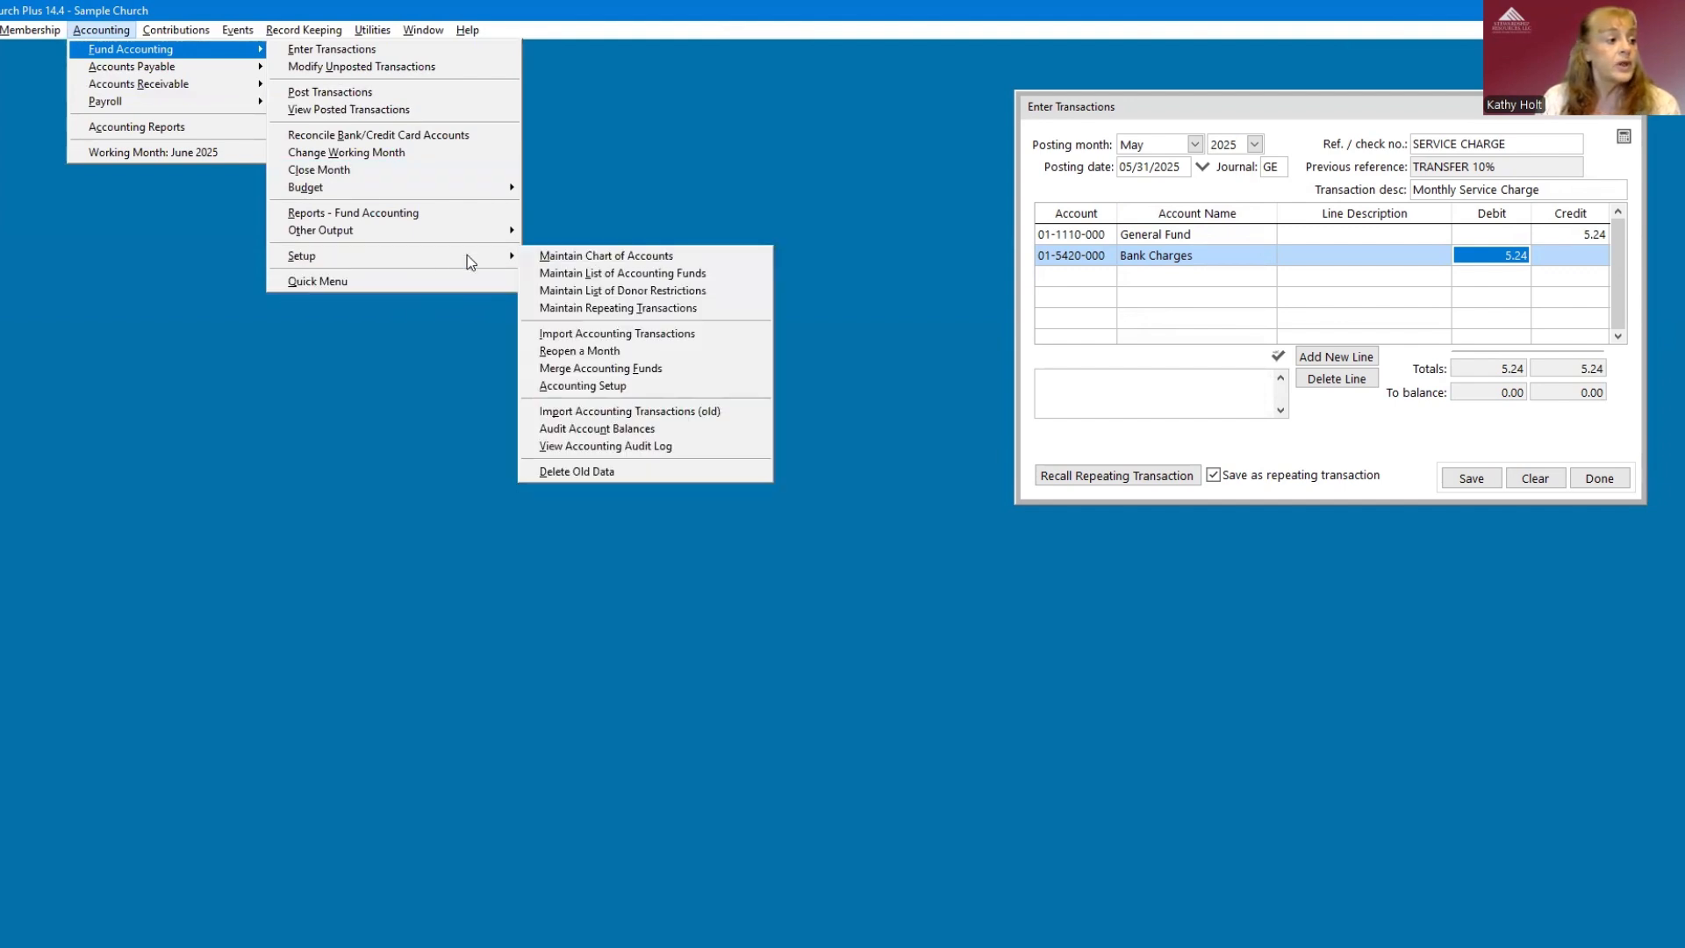
{"action": "left_click", "coordinate": [718, 309]}
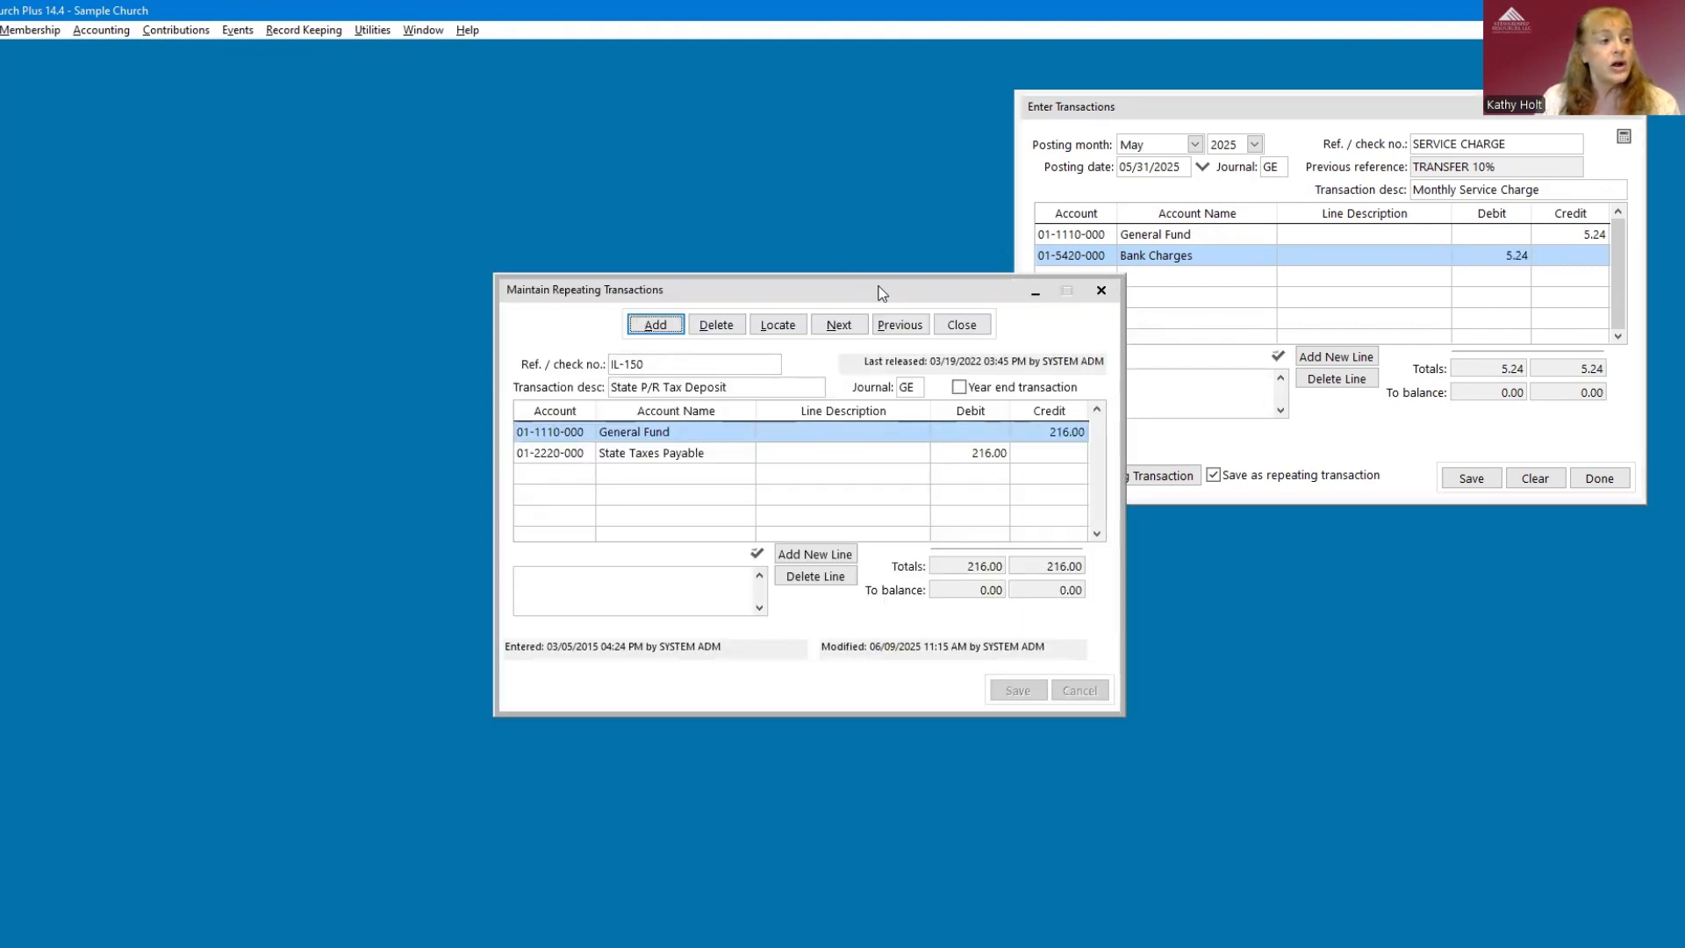
{"action": "left_click_drag", "start_coordinate": [882, 293], "coordinate": [736, 108]}
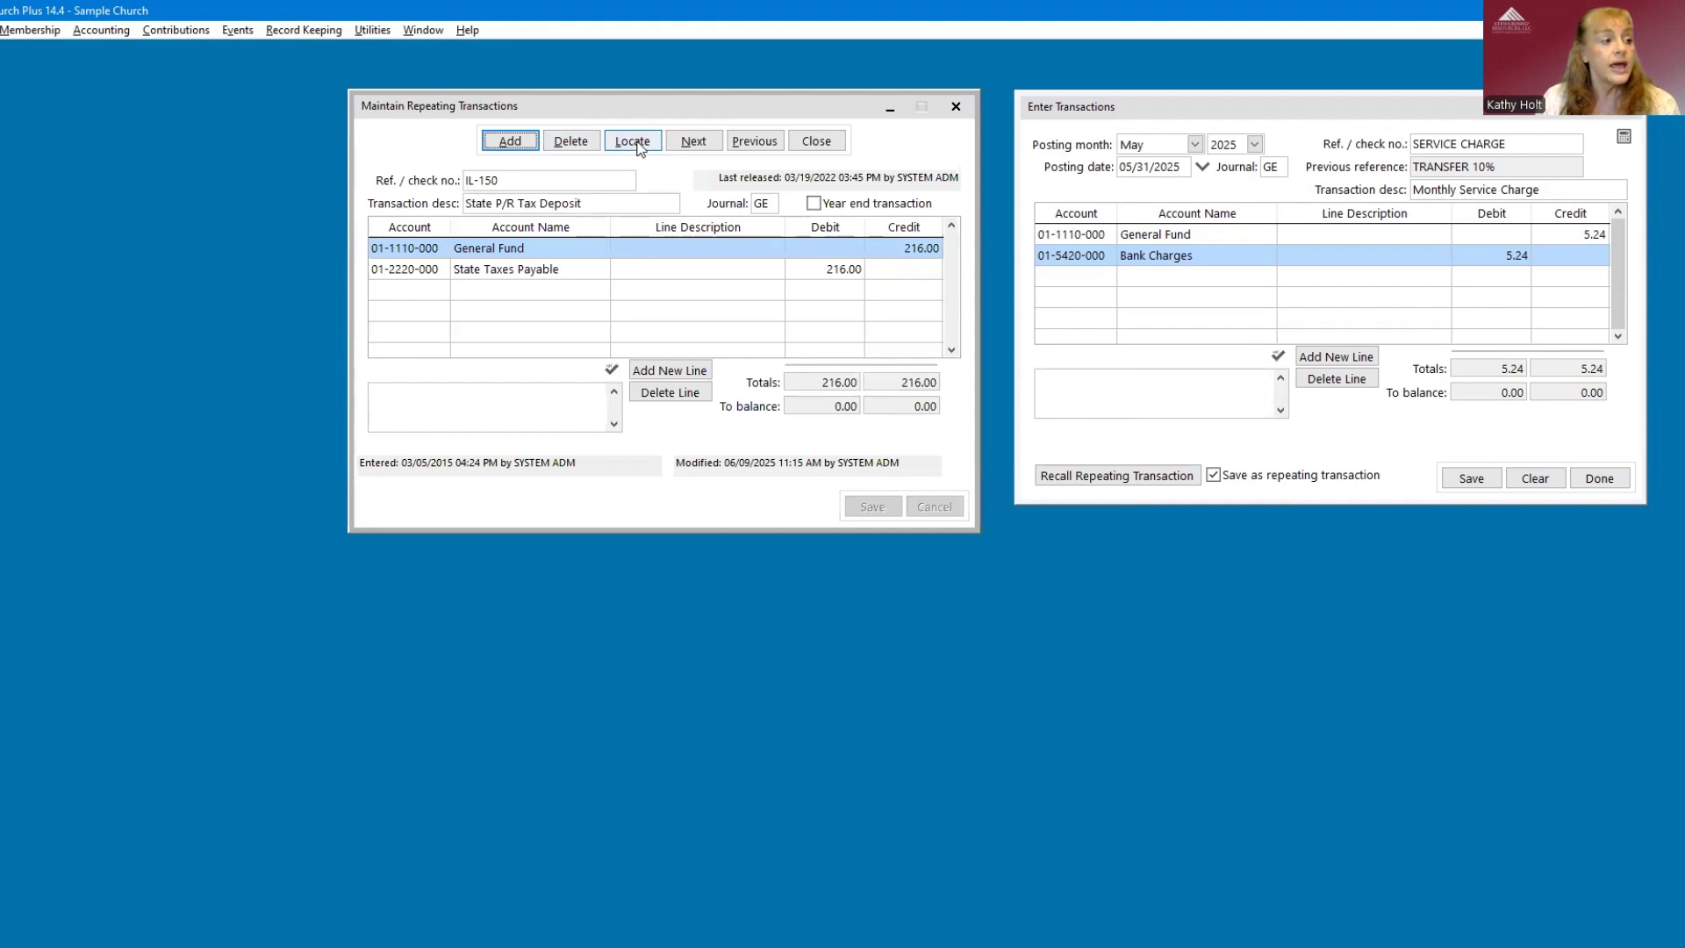
{"action": "left_click", "coordinate": [633, 144]}
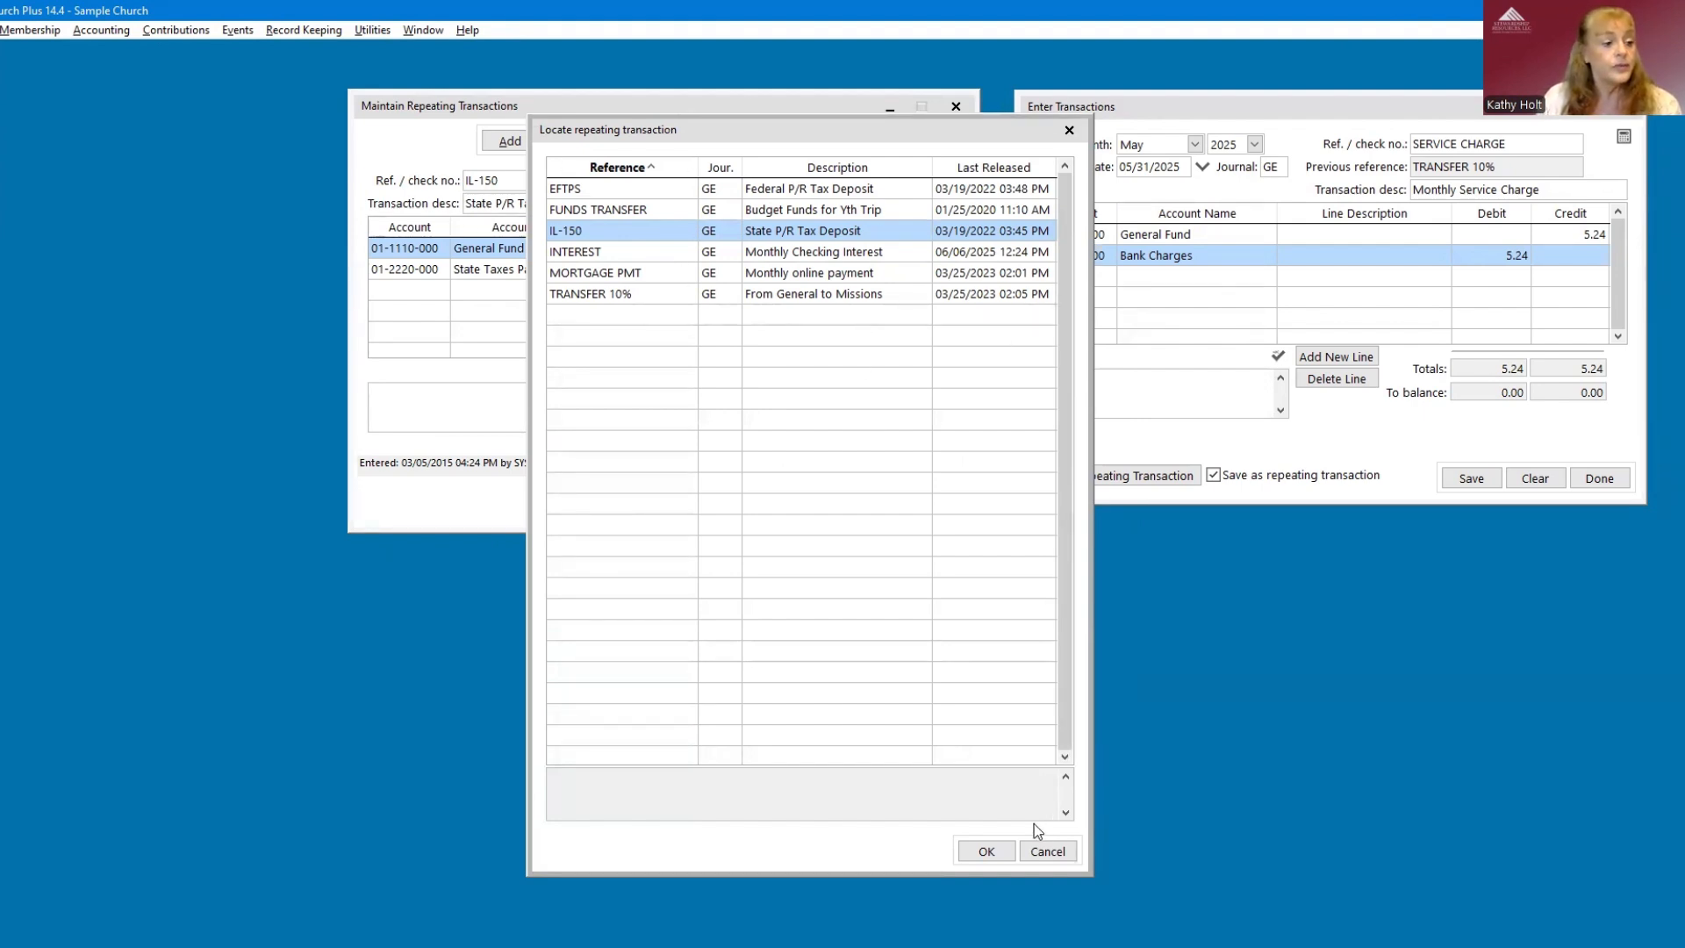
{"action": "left_click", "coordinate": [1046, 850]}
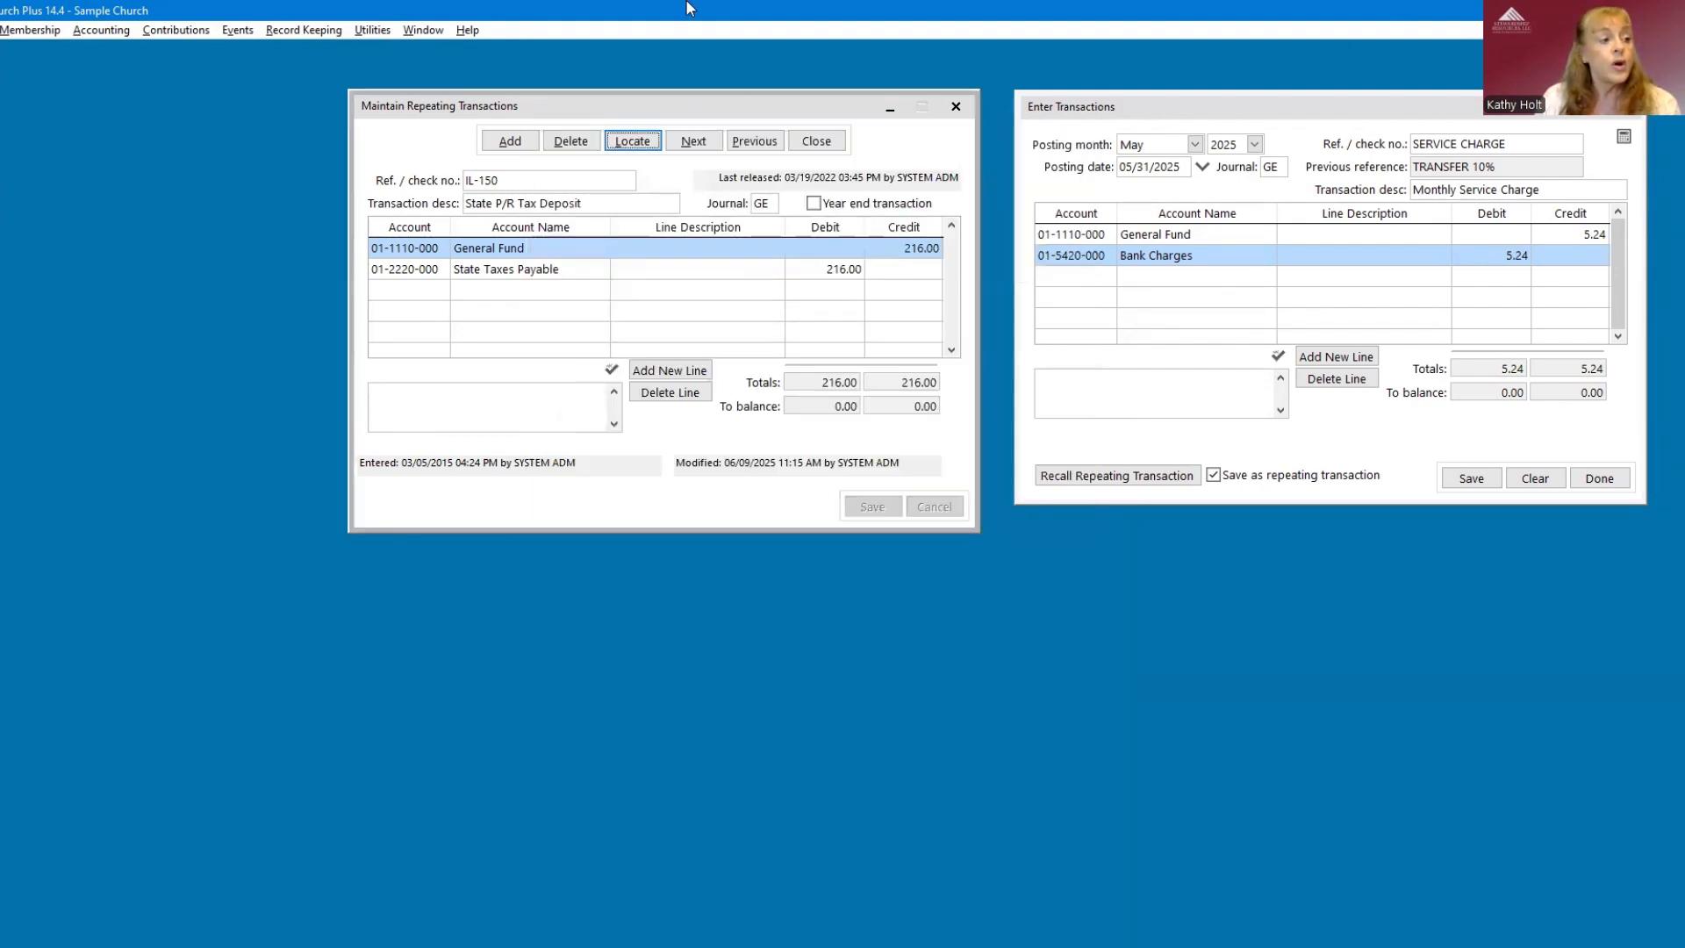
- Add a repeating transaction with the reference SERVICE CHARGE and the description Monthly Service Charge
{"action": "left_click", "coordinate": [511, 141]}
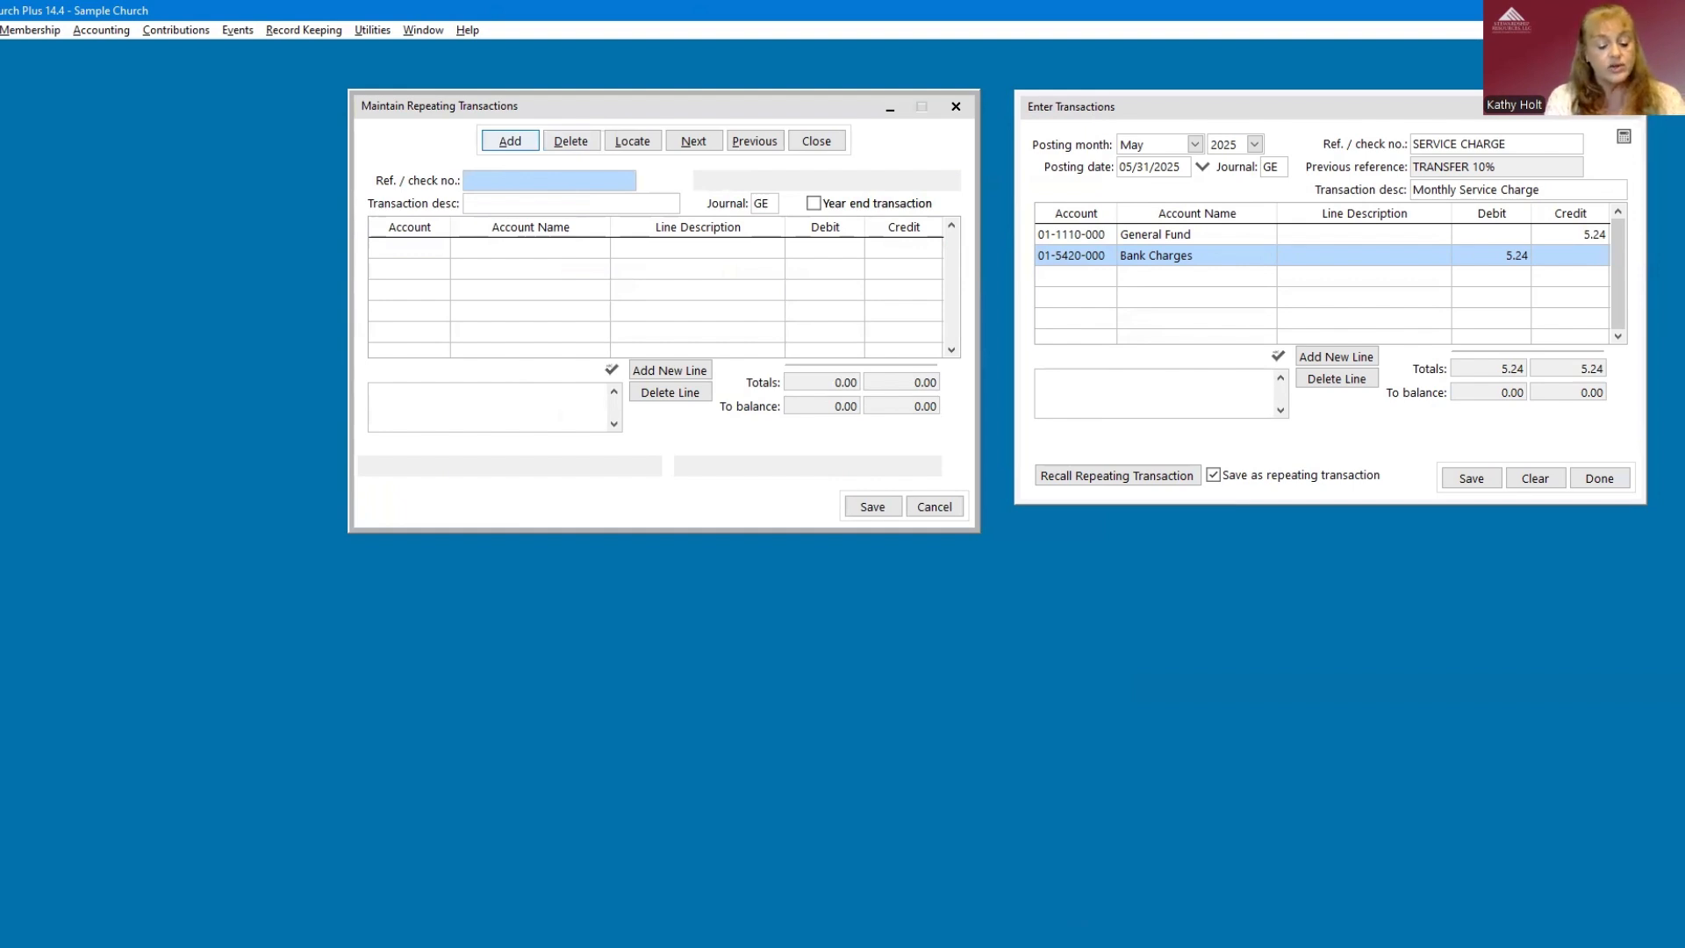
{"action": "type", "text": "SER"}
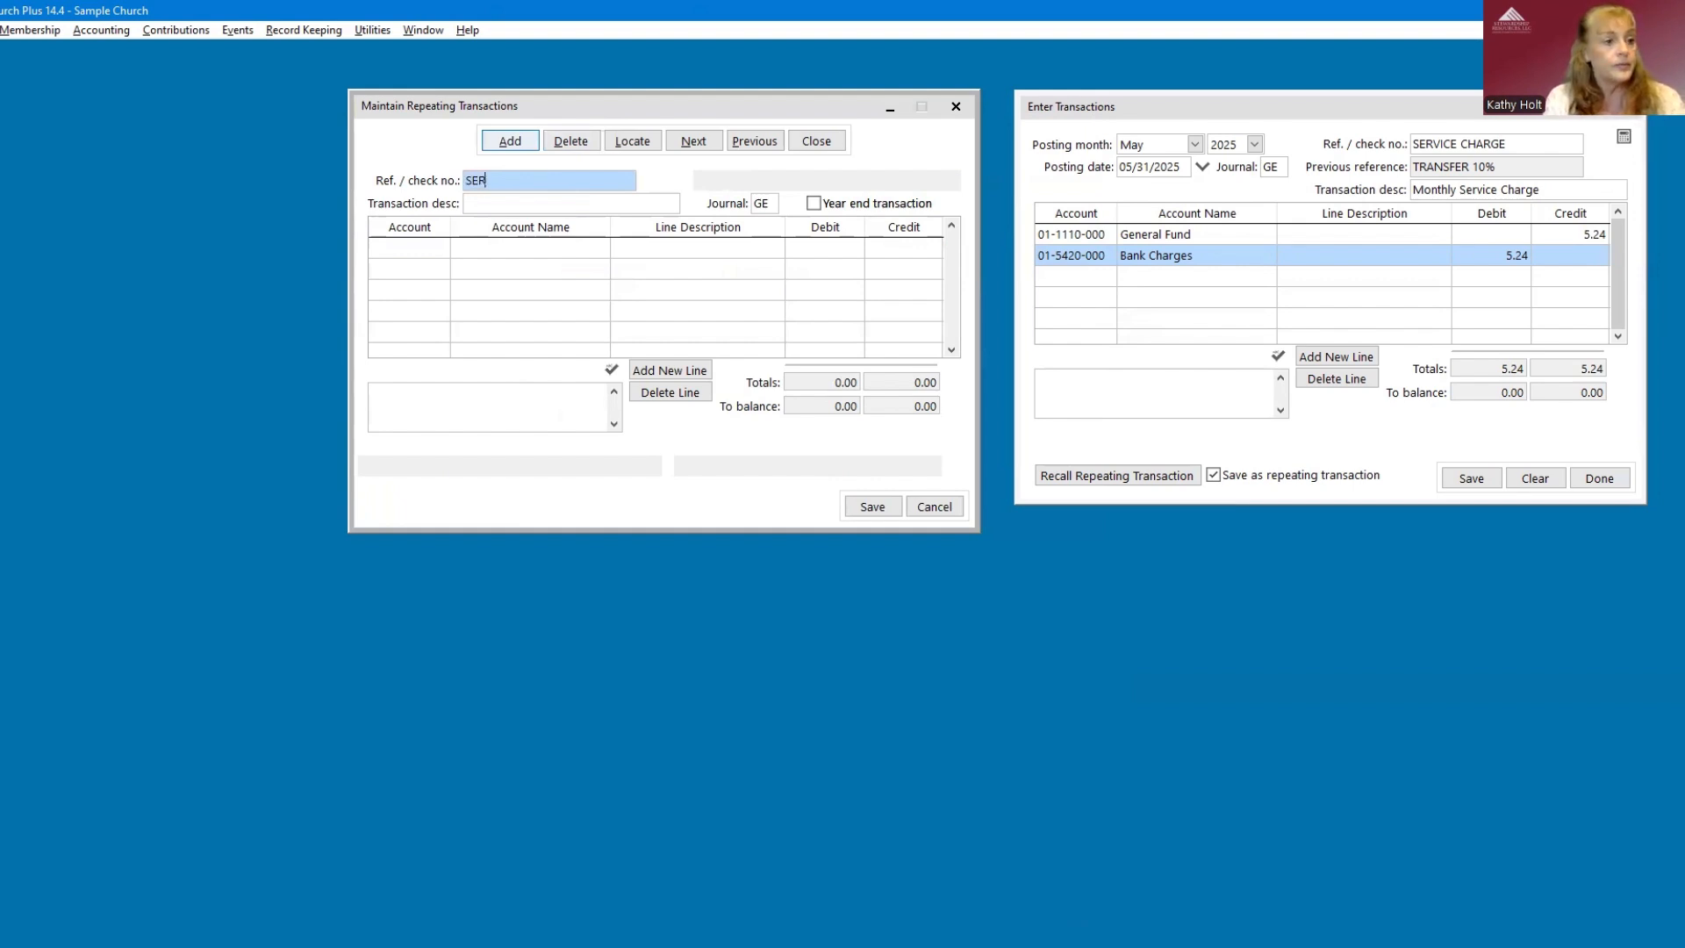
{"action": "type", "text": "VICE C"}
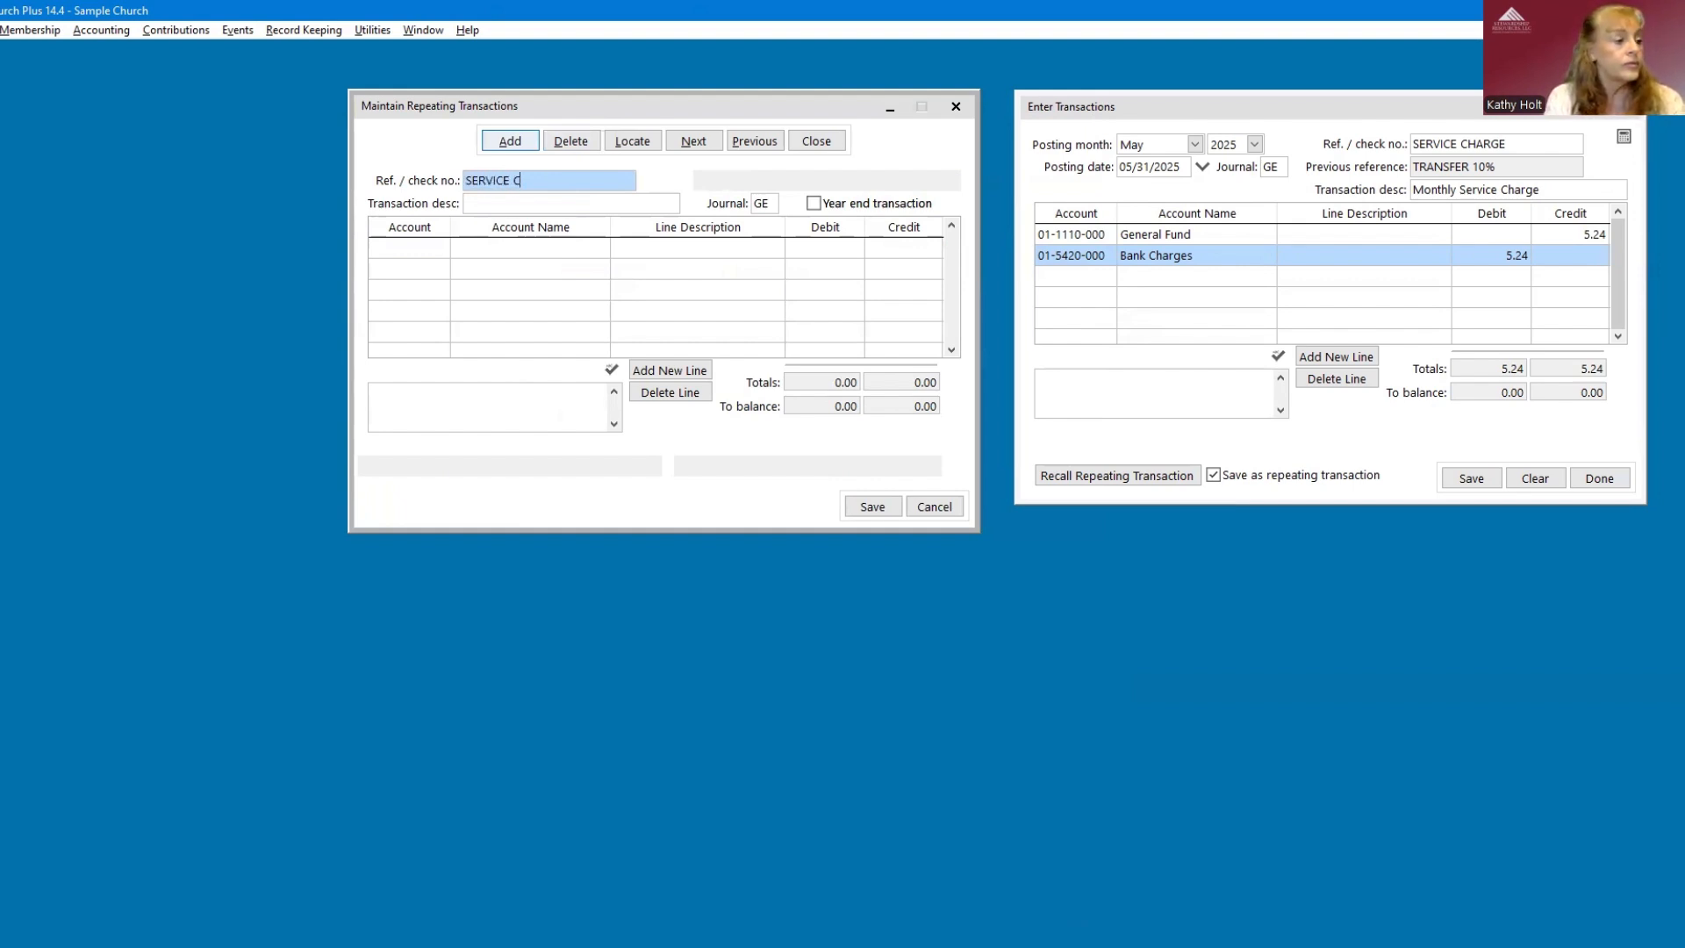
{"action": "type", "text": "HARGE"}
{"action": "key", "text": "Tab"}
{"action": "type", "text": "M"}
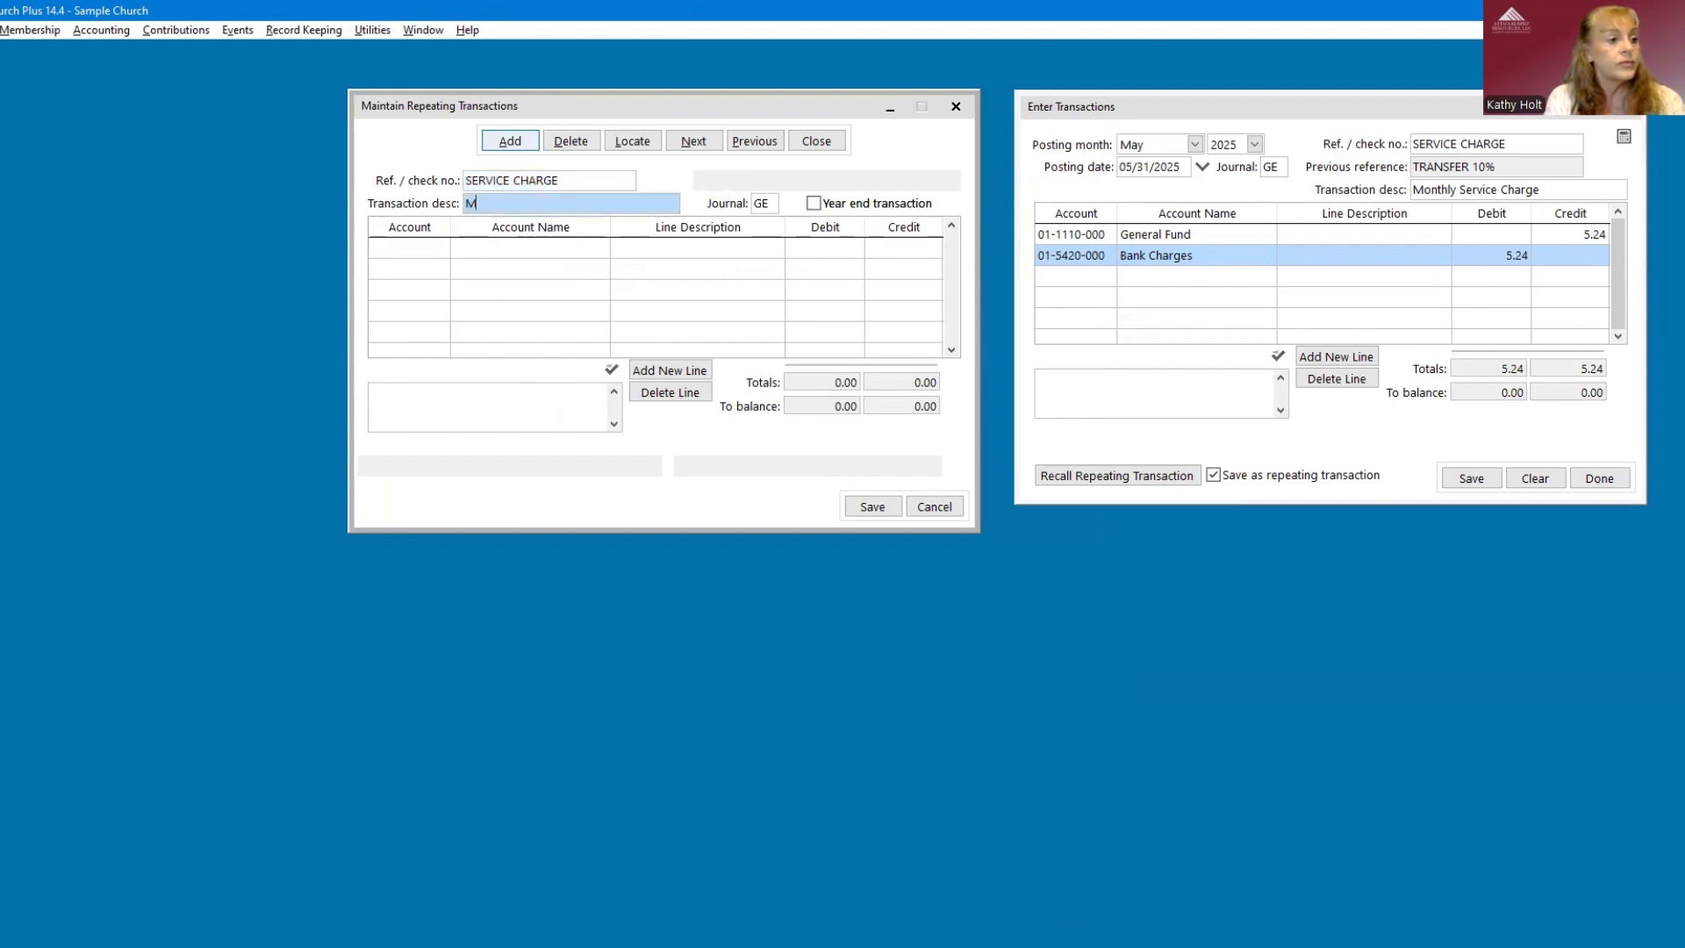
{"action": "type", "text": "onthly Ser"}
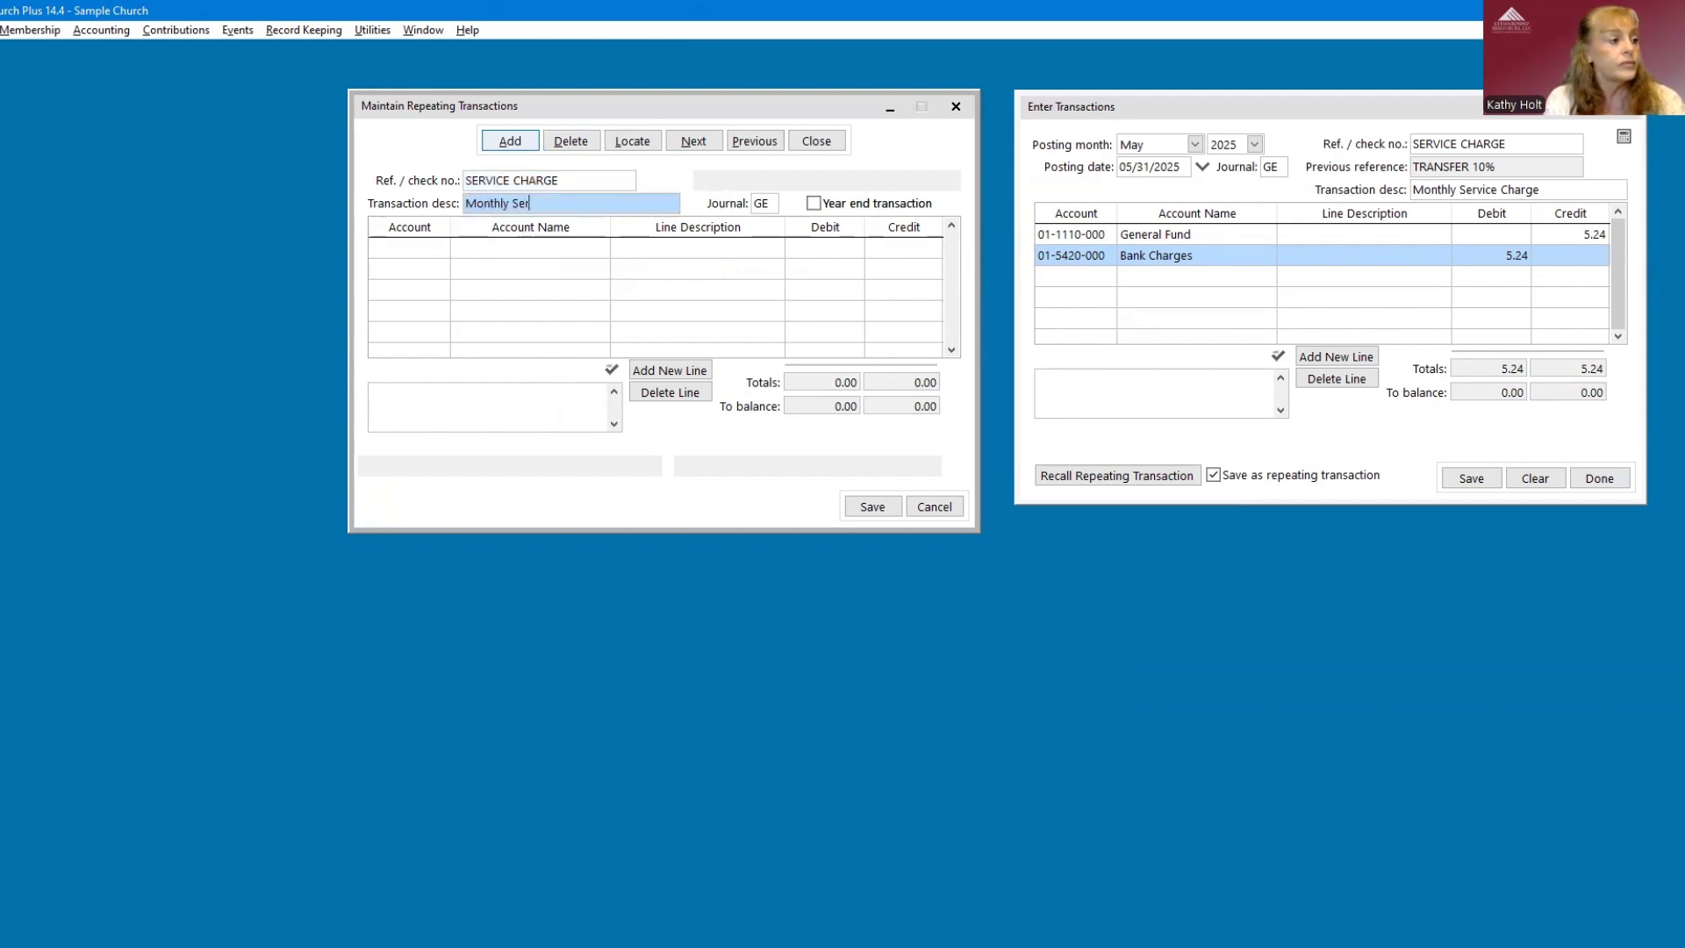
{"action": "type", "text": "vice Charge"}
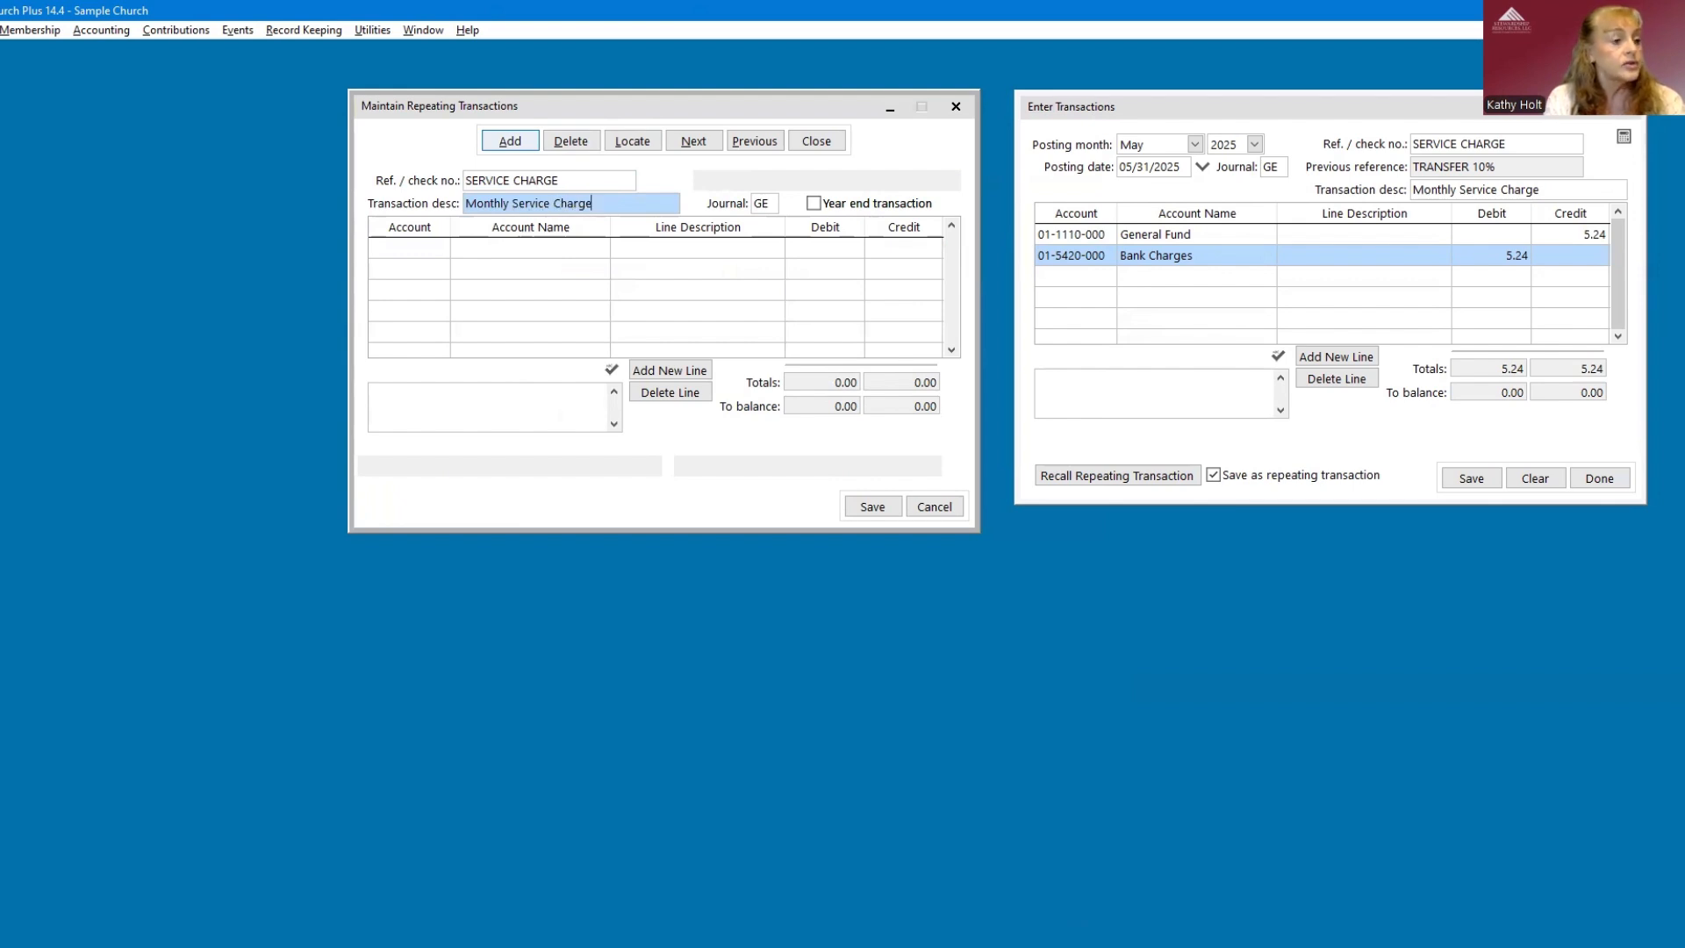
{"action": "key", "text": "Tab"}
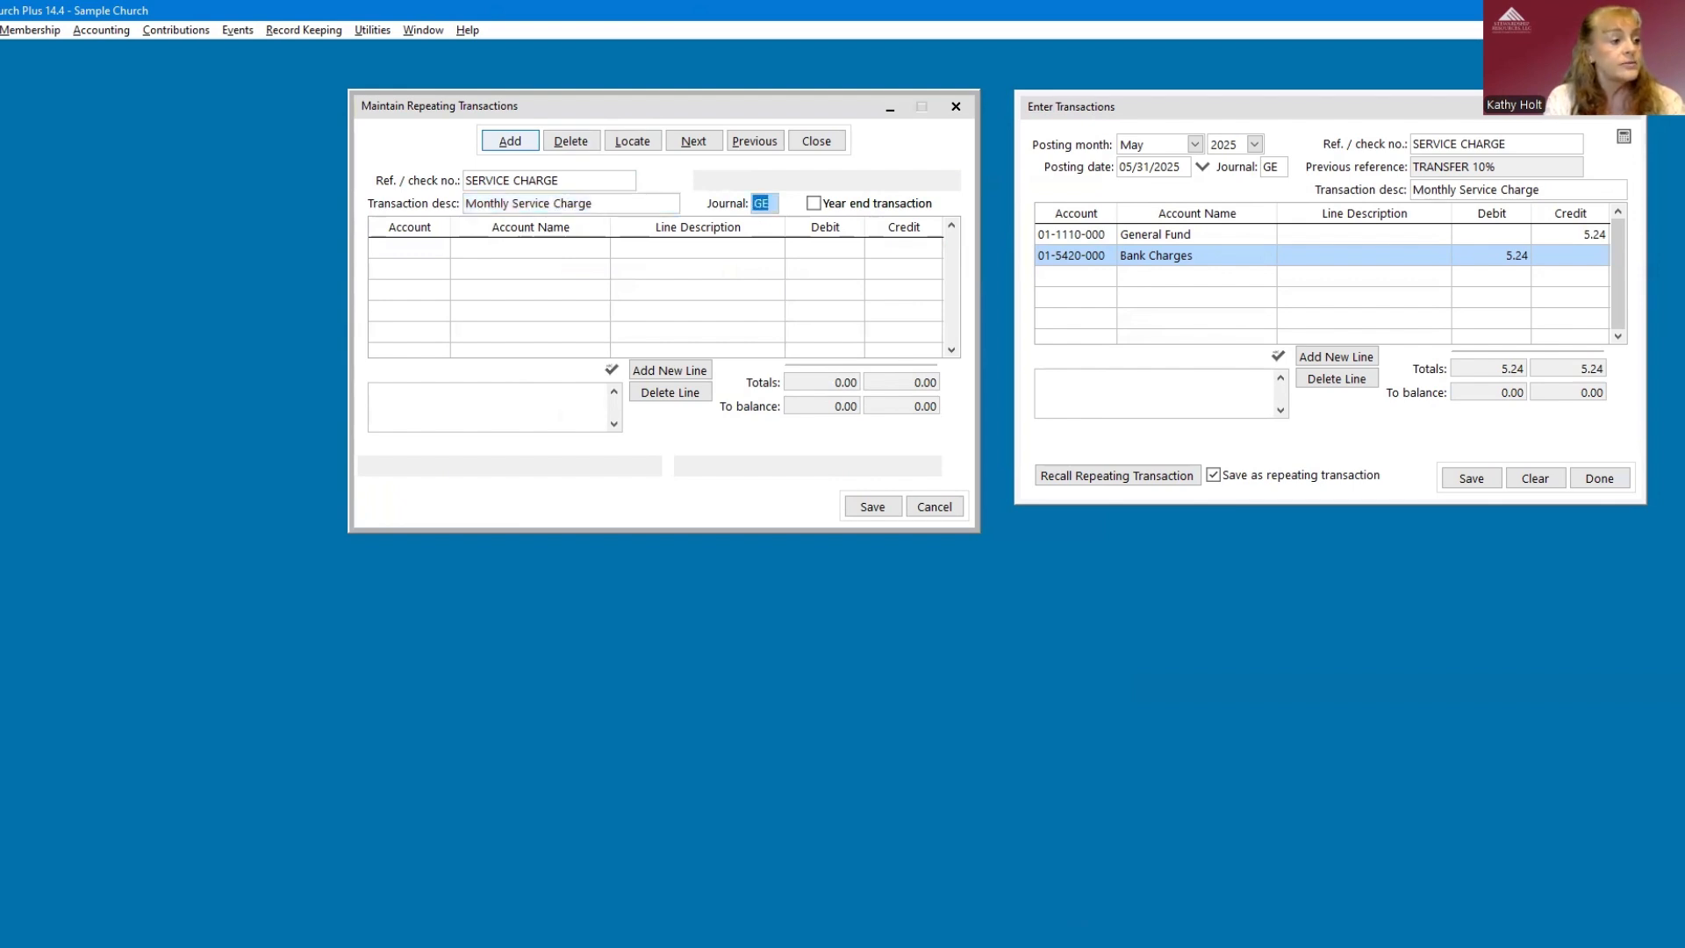
- Enter a General Fund line with a credit of 1.00 in the new repeating transaction
{"action": "key", "text": "Tab"}
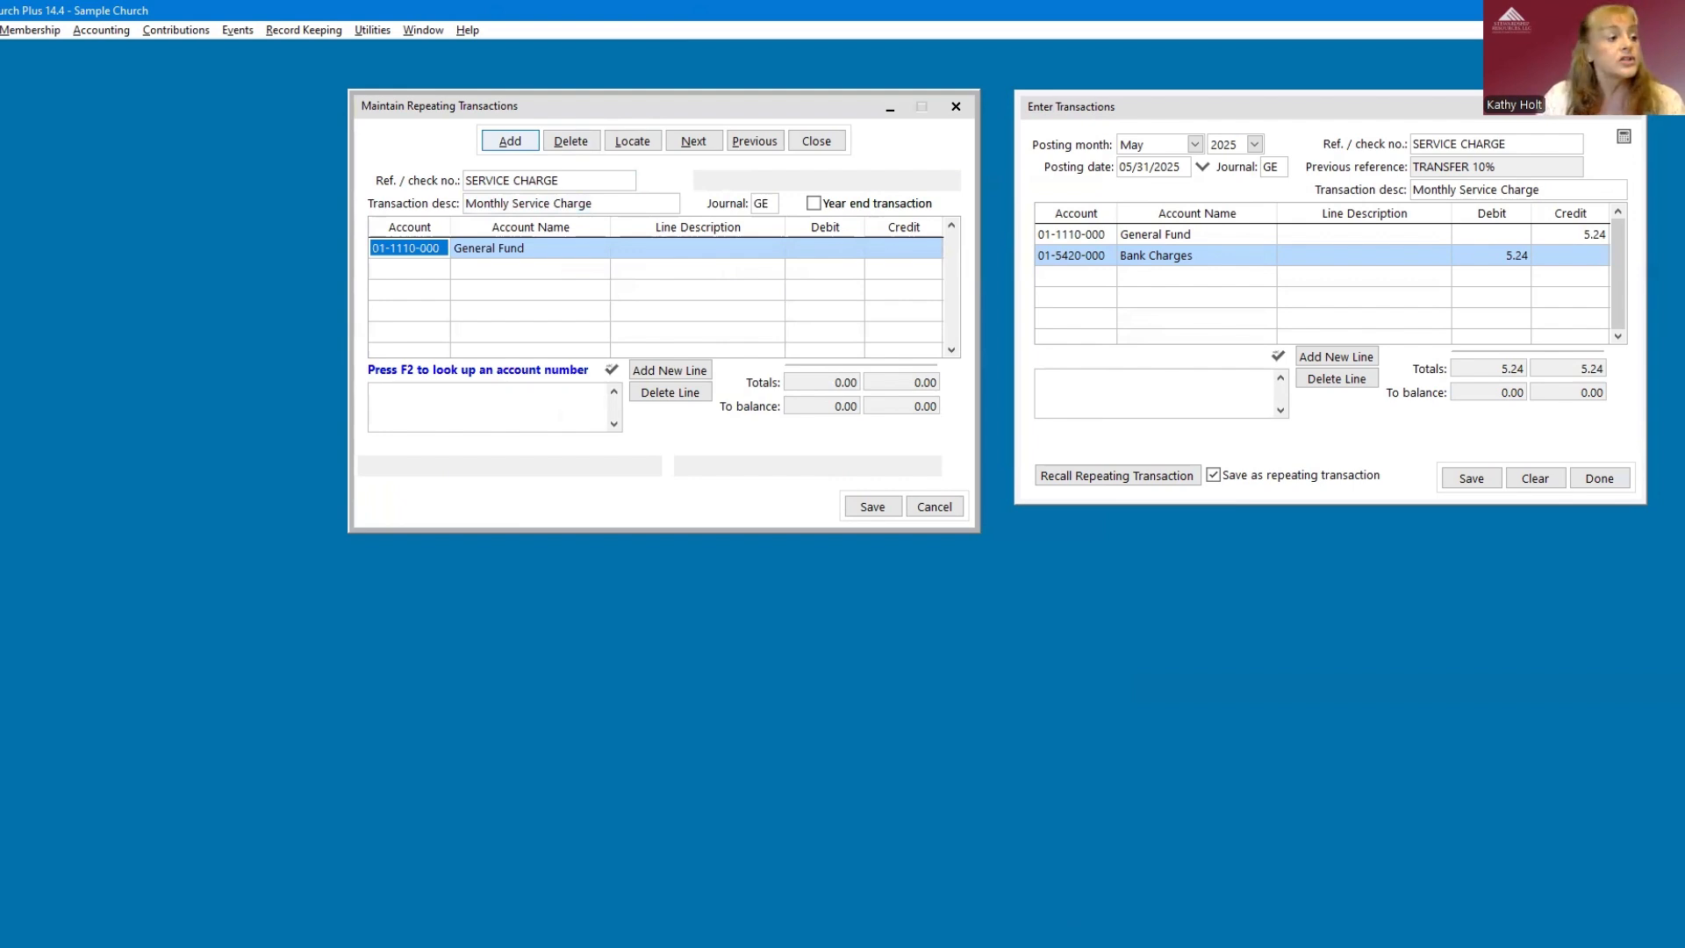
{"action": "key", "text": "Tab"}
{"action": "key", "text": "Tab"}
{"action": "key", "text": "Tab"}
{"action": "type", "text": "1"}
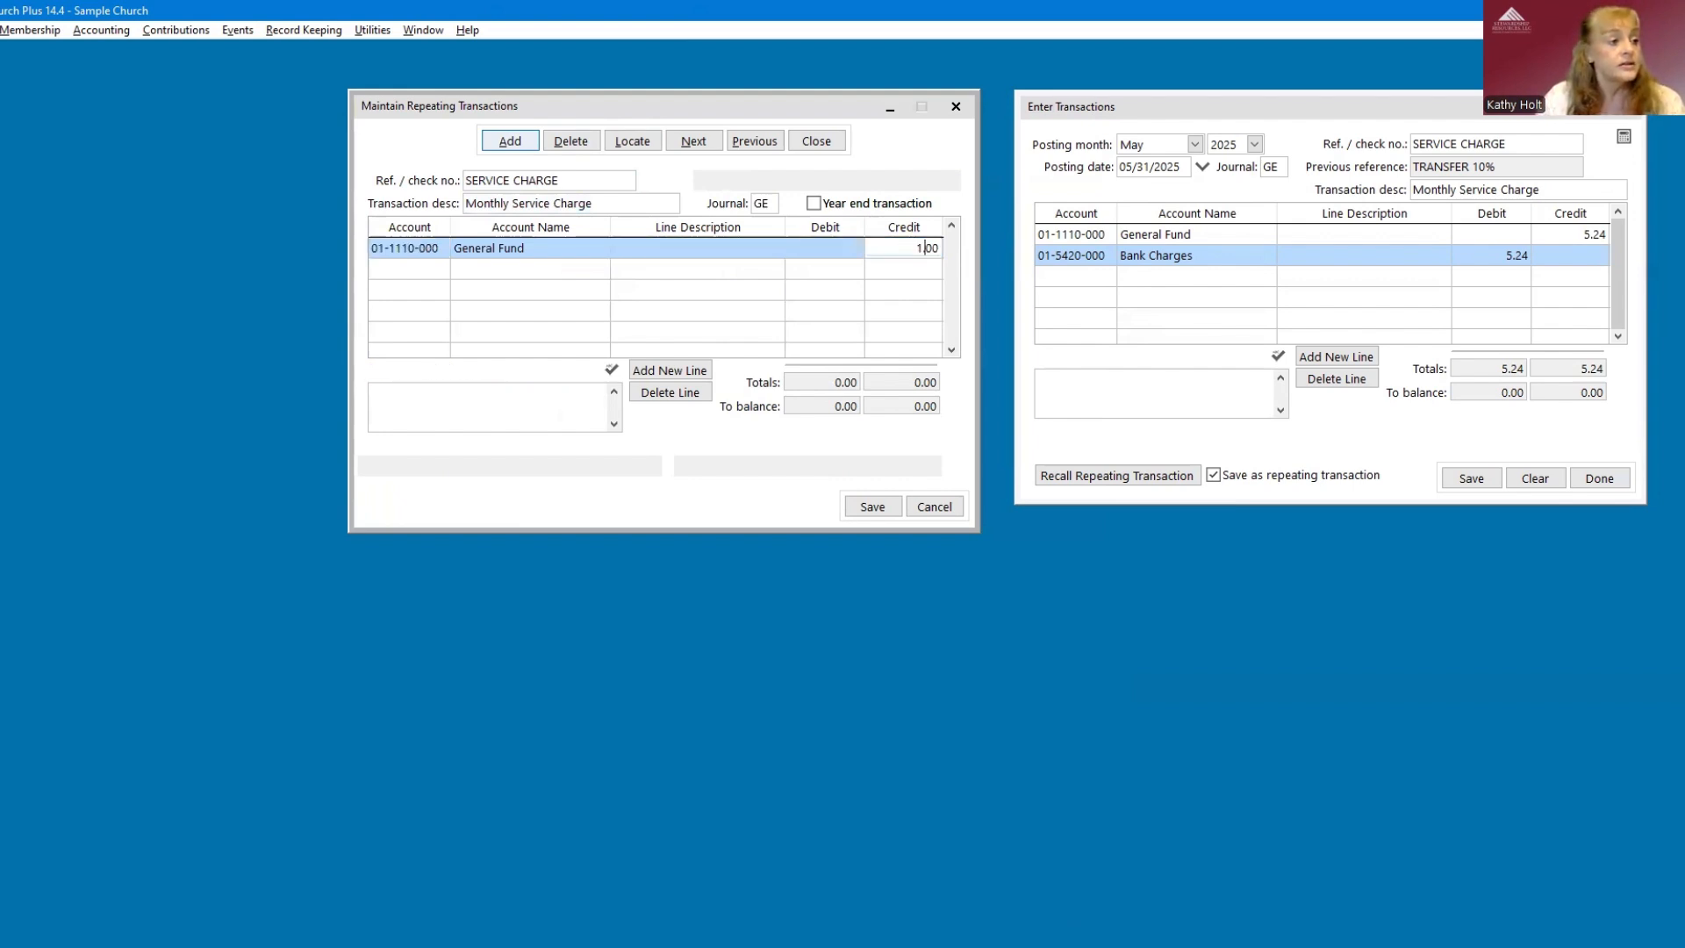
- Add a Bank Charges line with a debit of 1.00 and save the repeating transaction
{"action": "key", "text": "Tab"}
{"action": "type", "text": "015420000"}
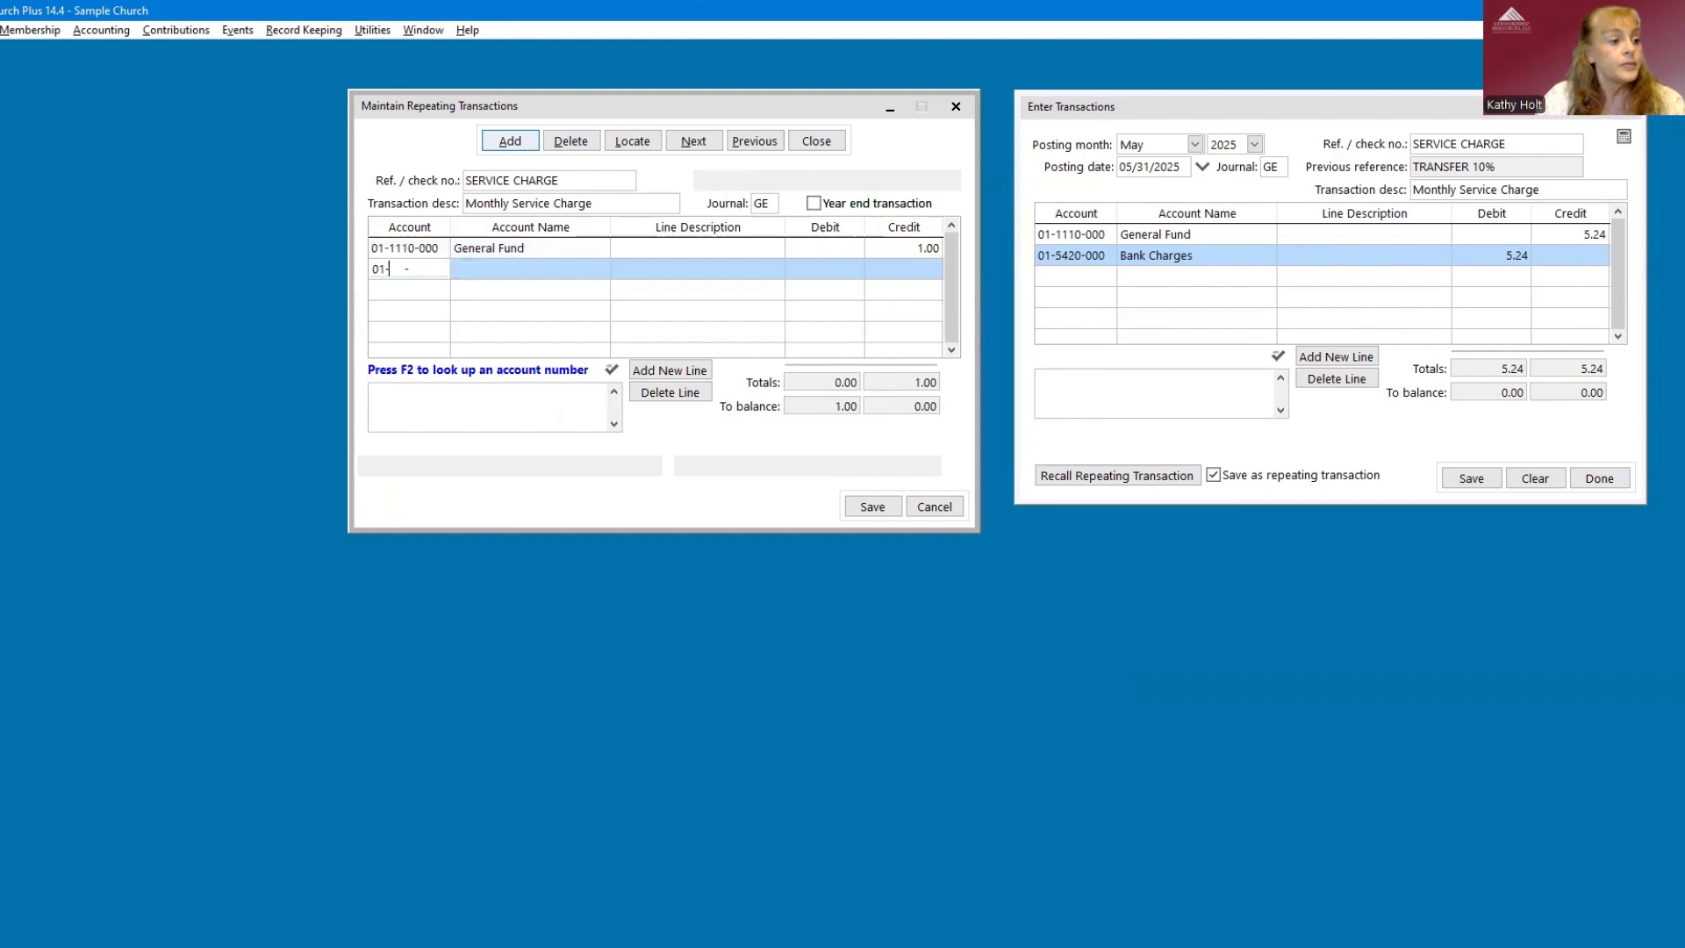
{"action": "key", "text": "Tab"}
{"action": "key", "text": "Tab"}
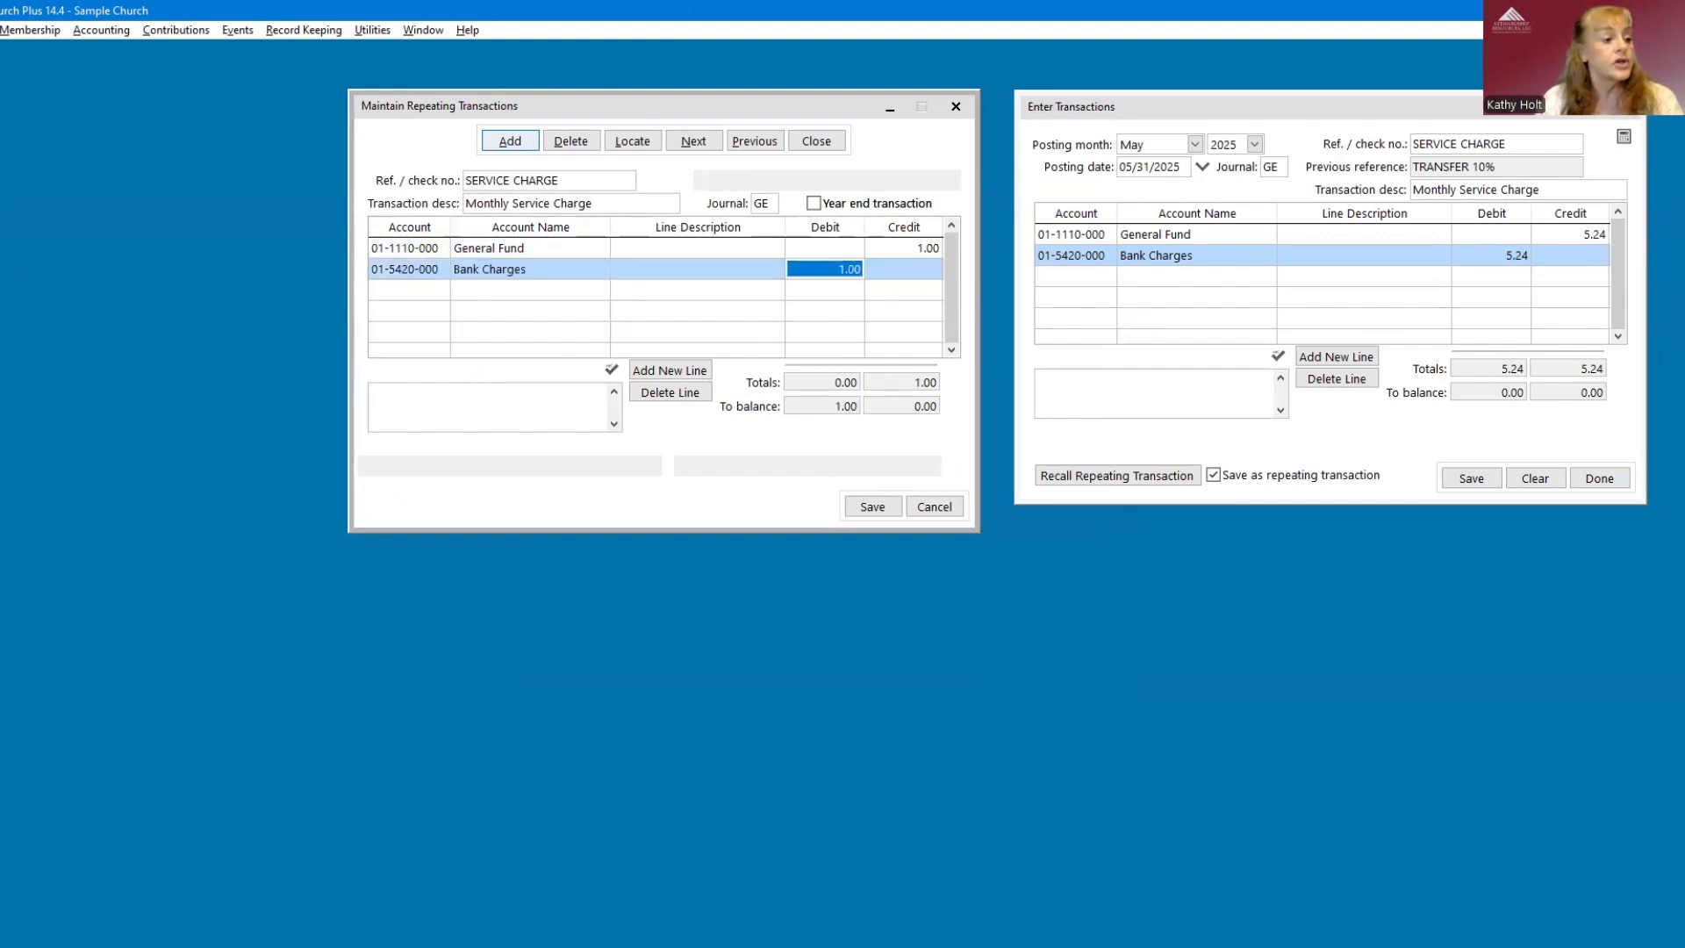
{"action": "left_click", "coordinate": [872, 507]}
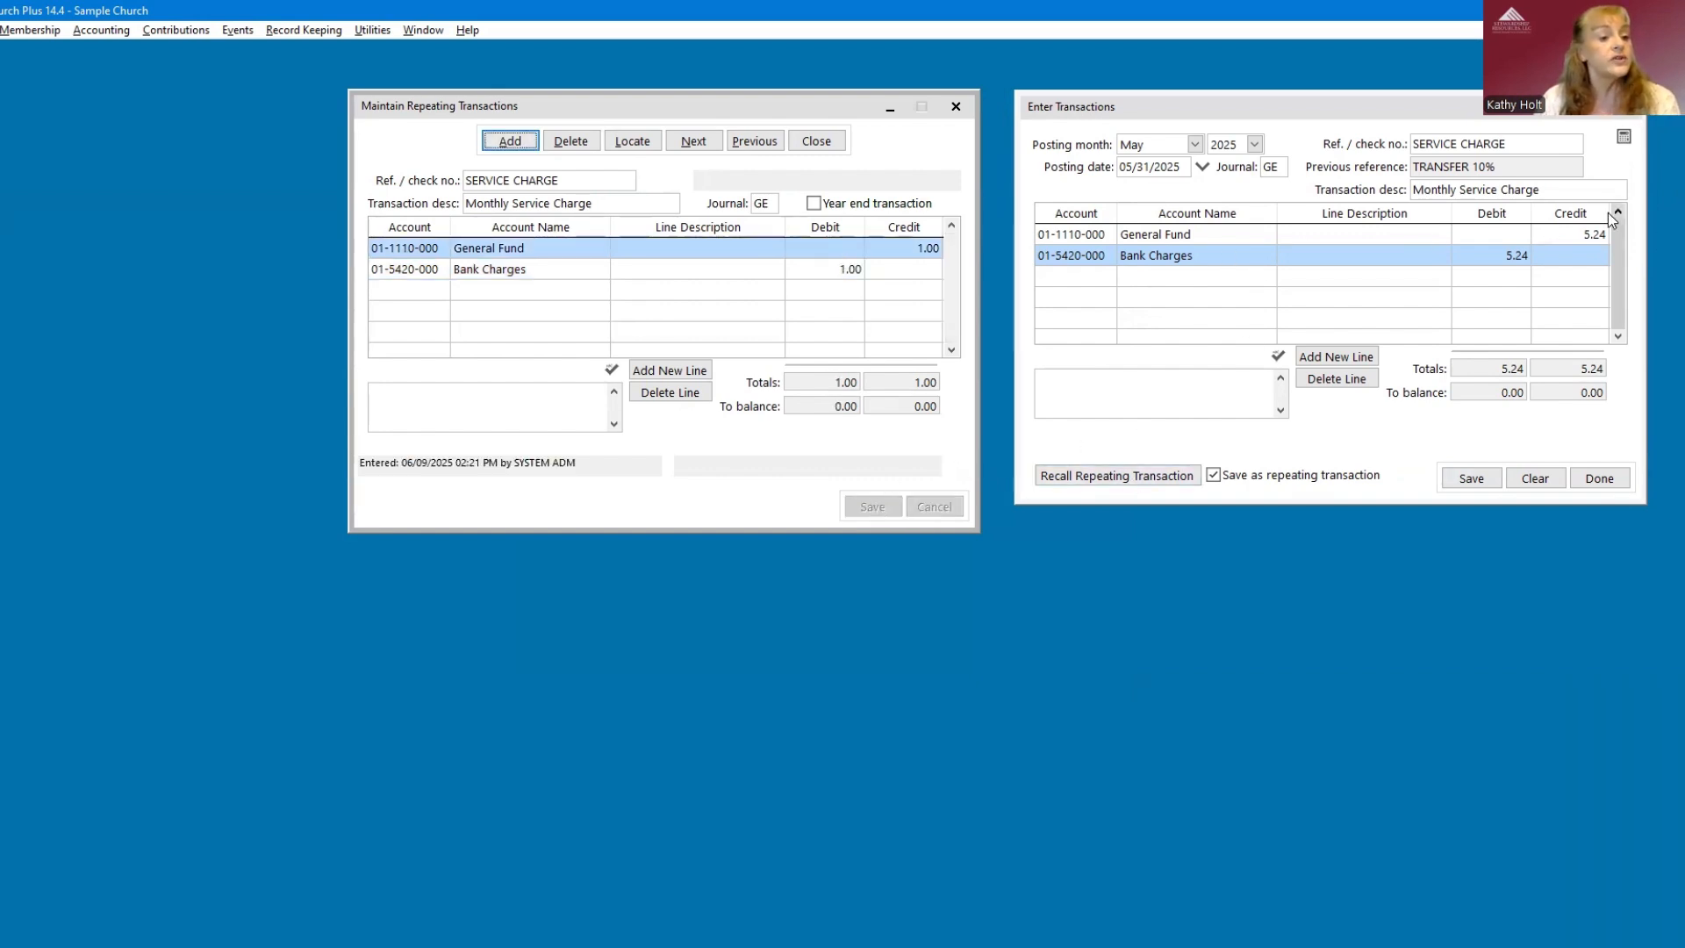
{"action": "left_click", "coordinate": [1583, 235]}
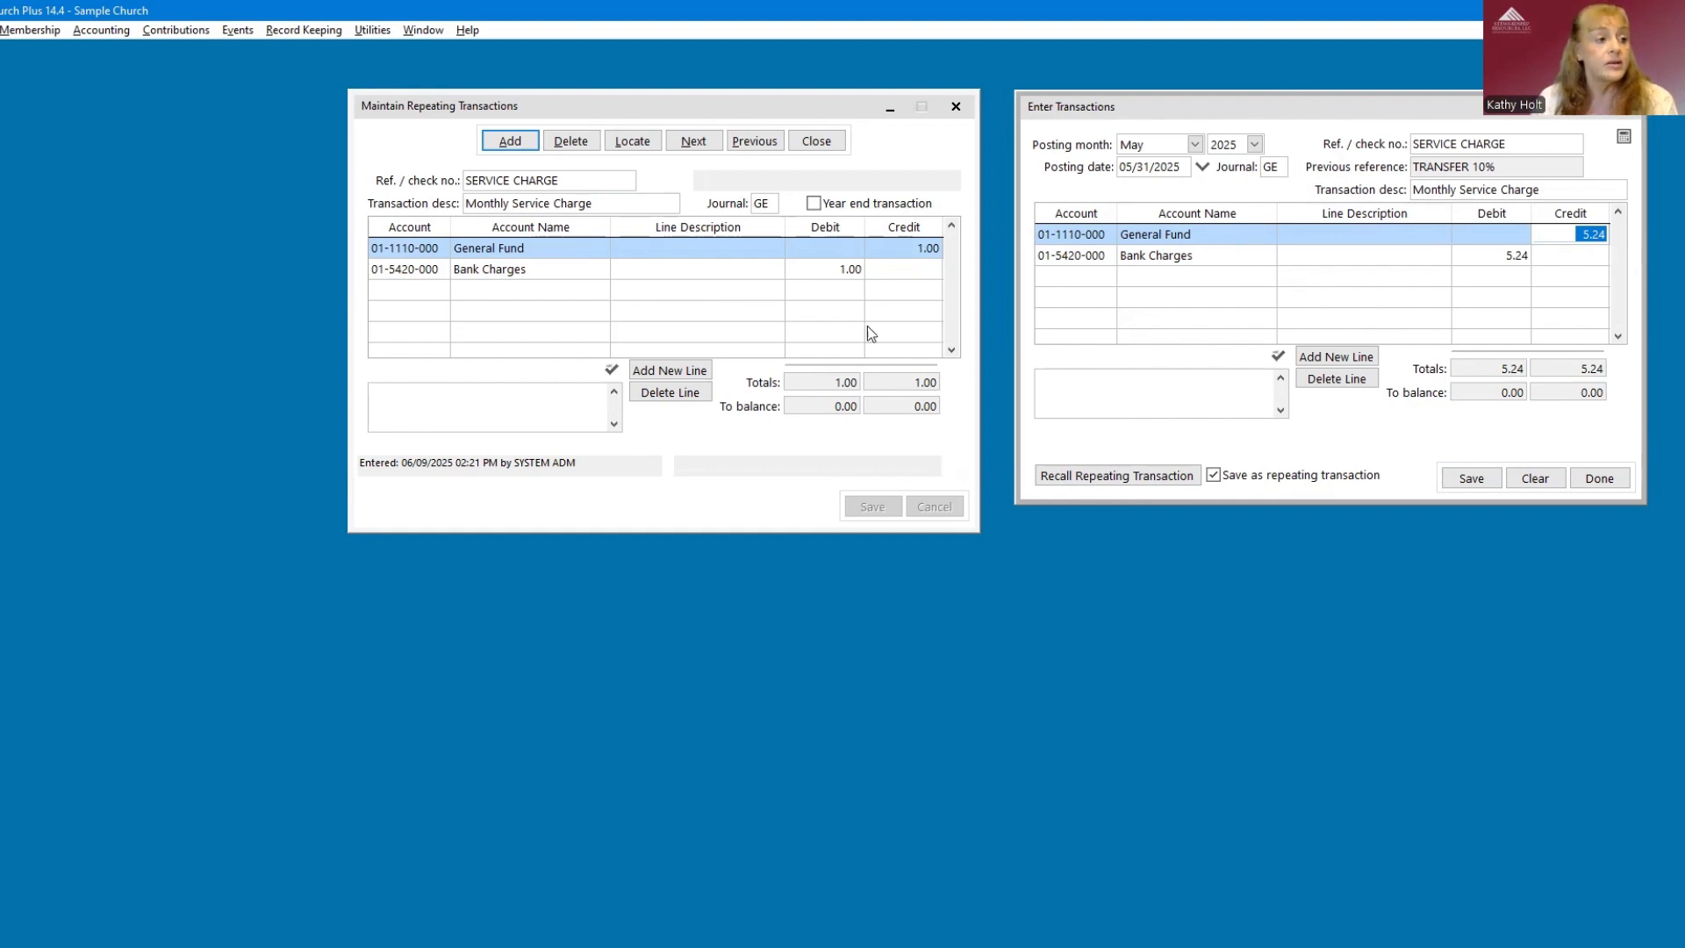
{"action": "left_click", "coordinate": [895, 247]}
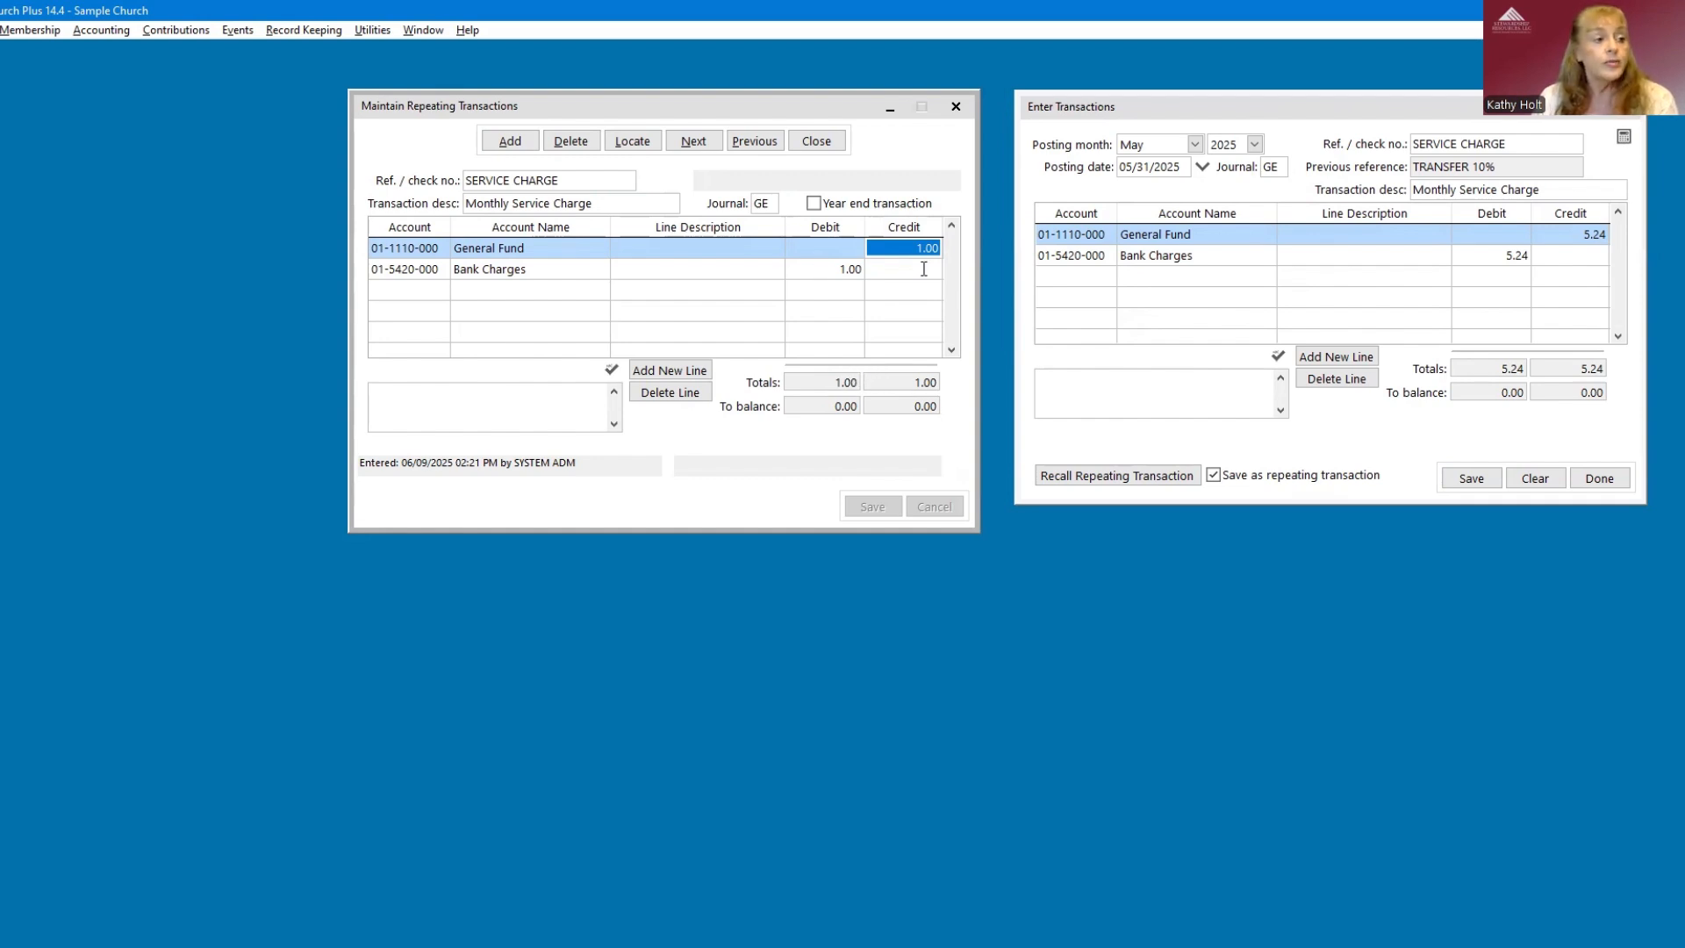
{"action": "left_click_drag", "start_coordinate": [896, 245], "coordinate": [952, 254]}
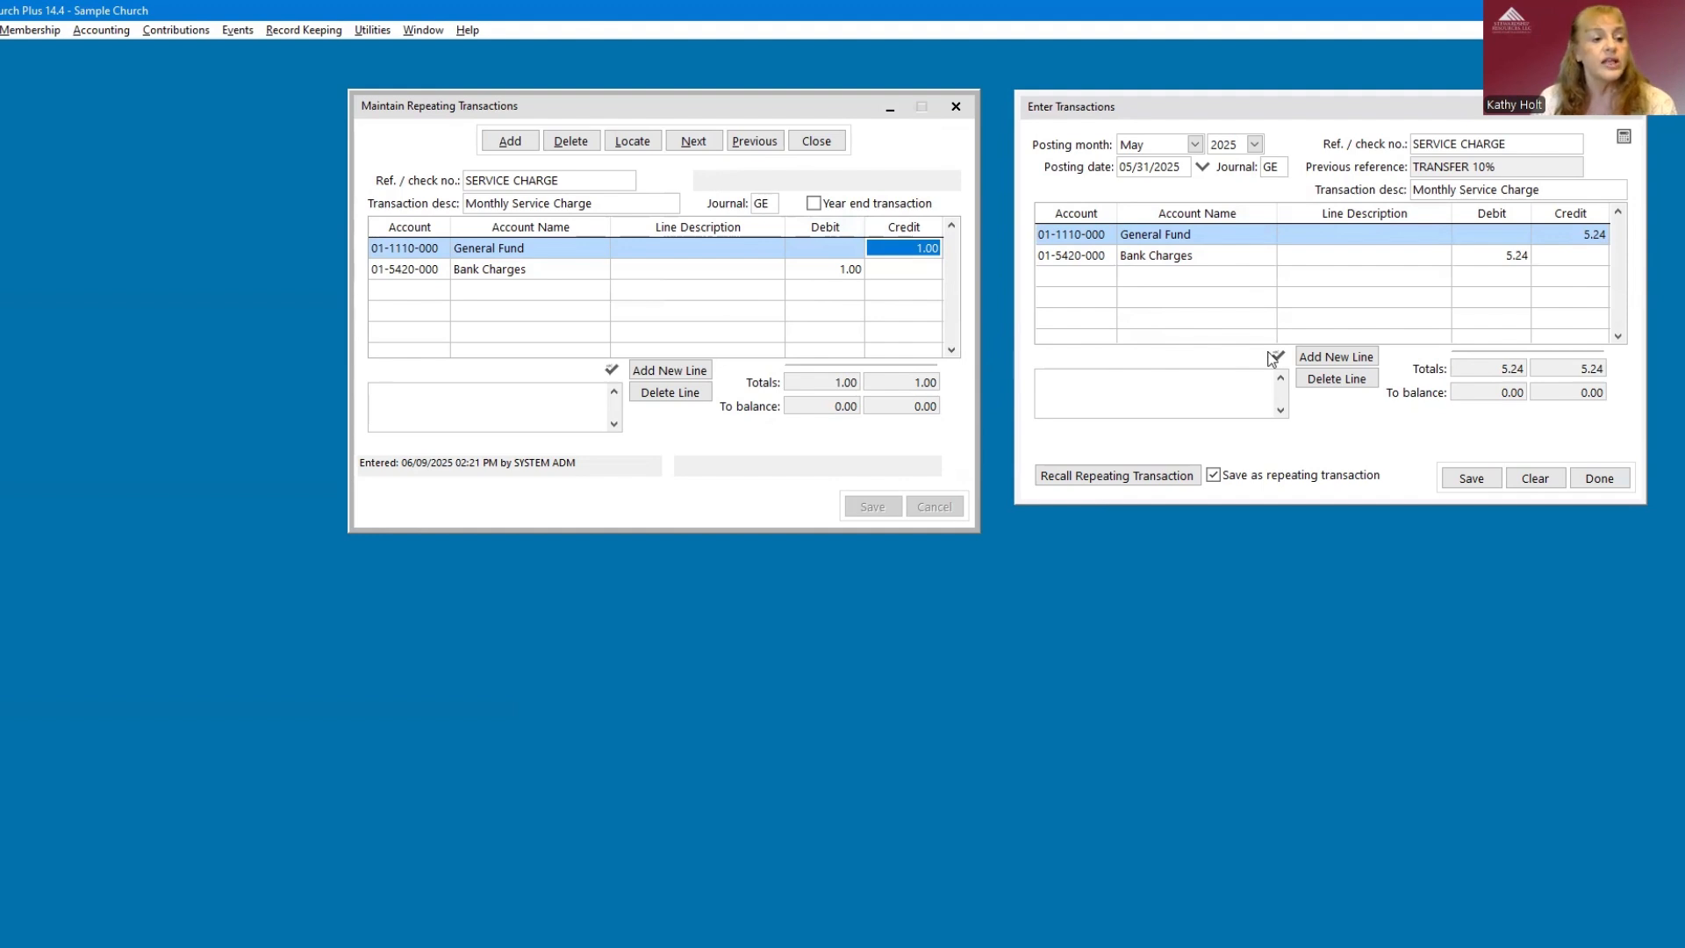
- Discard the unsaved service charge transaction in Enter Transactions and close both the entry and the repeating transactions windows
{"action": "left_click", "coordinate": [1535, 480]}
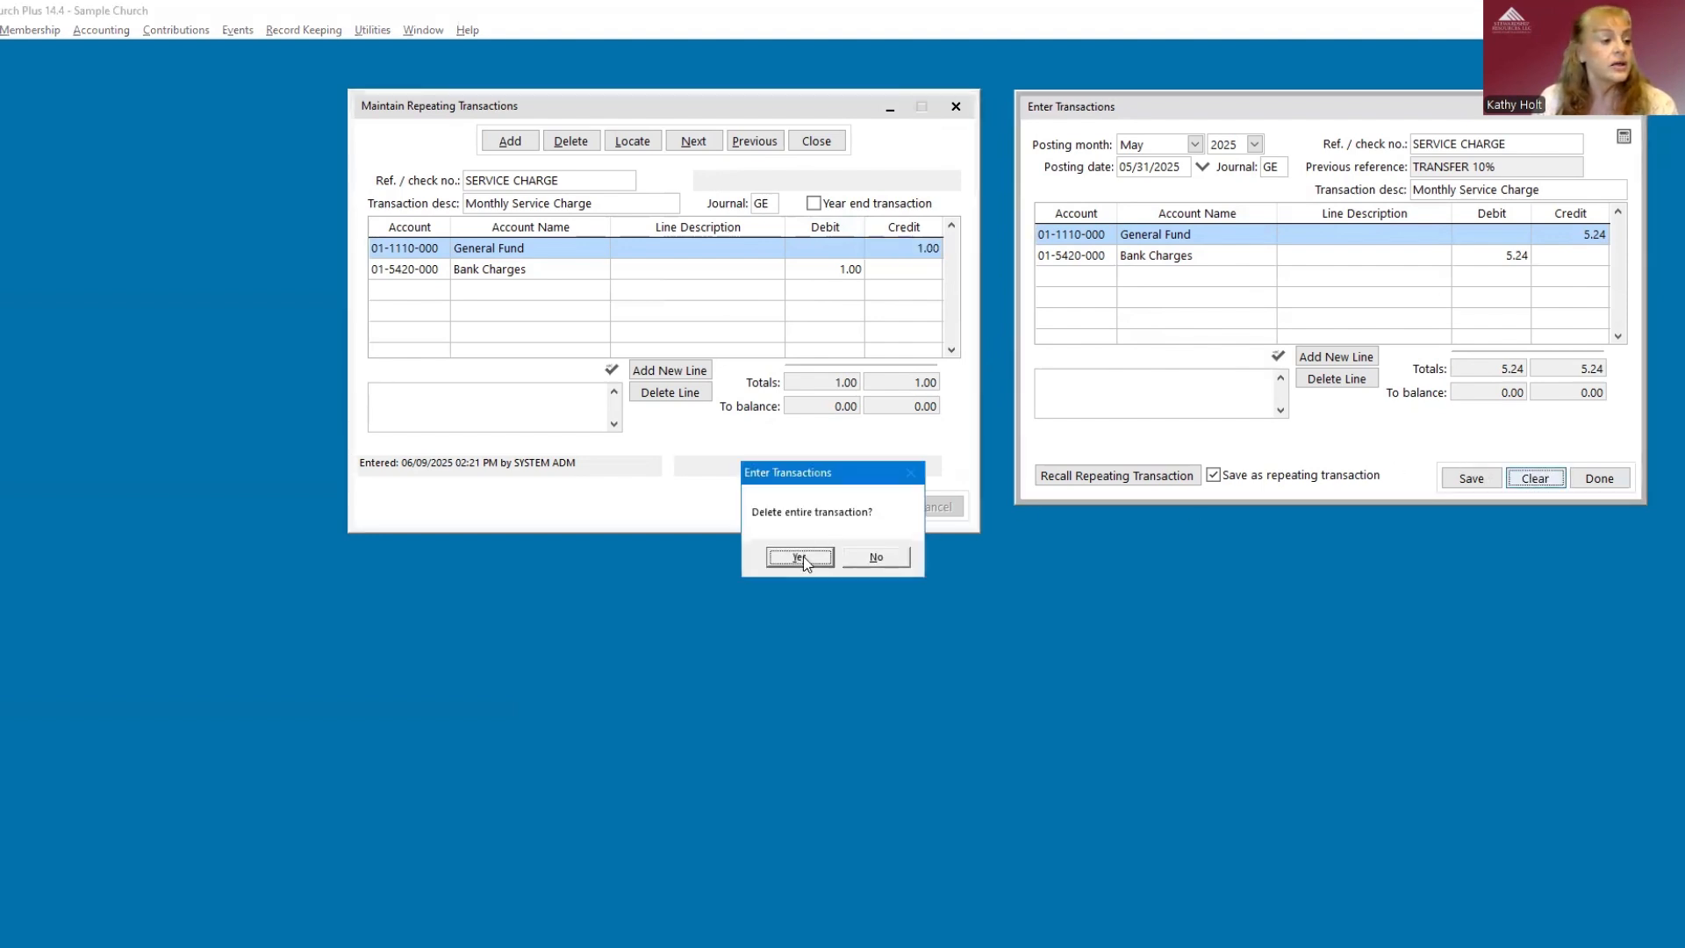
{"action": "left_click", "coordinate": [801, 558]}
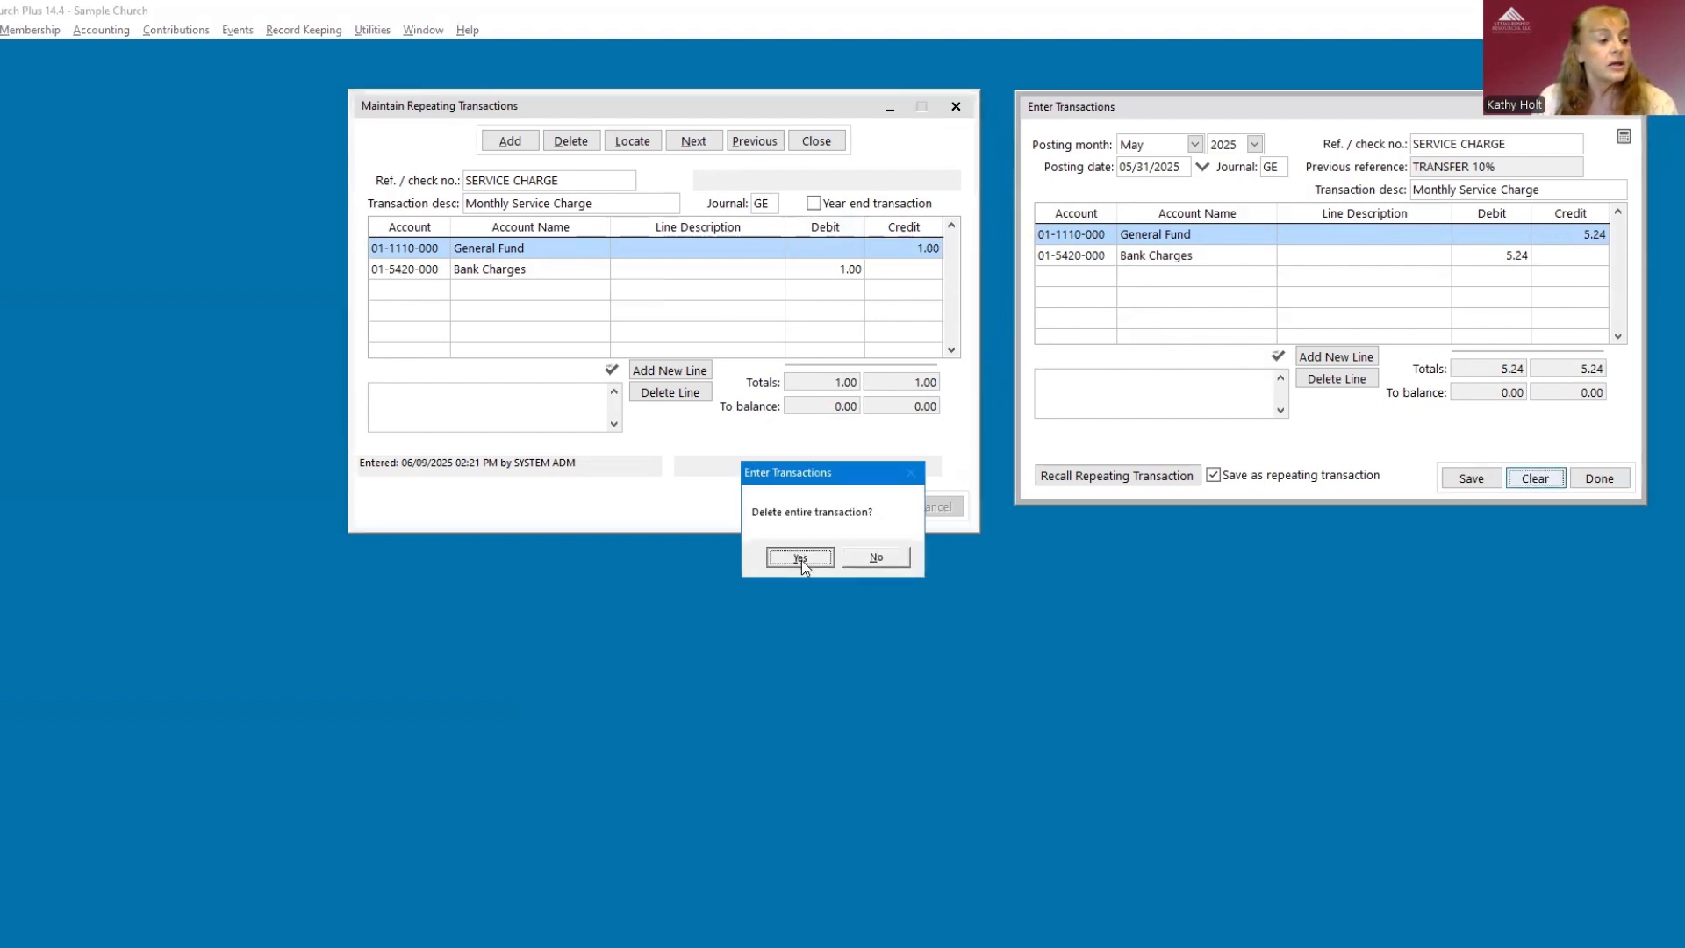
{"action": "left_click", "coordinate": [1598, 478]}
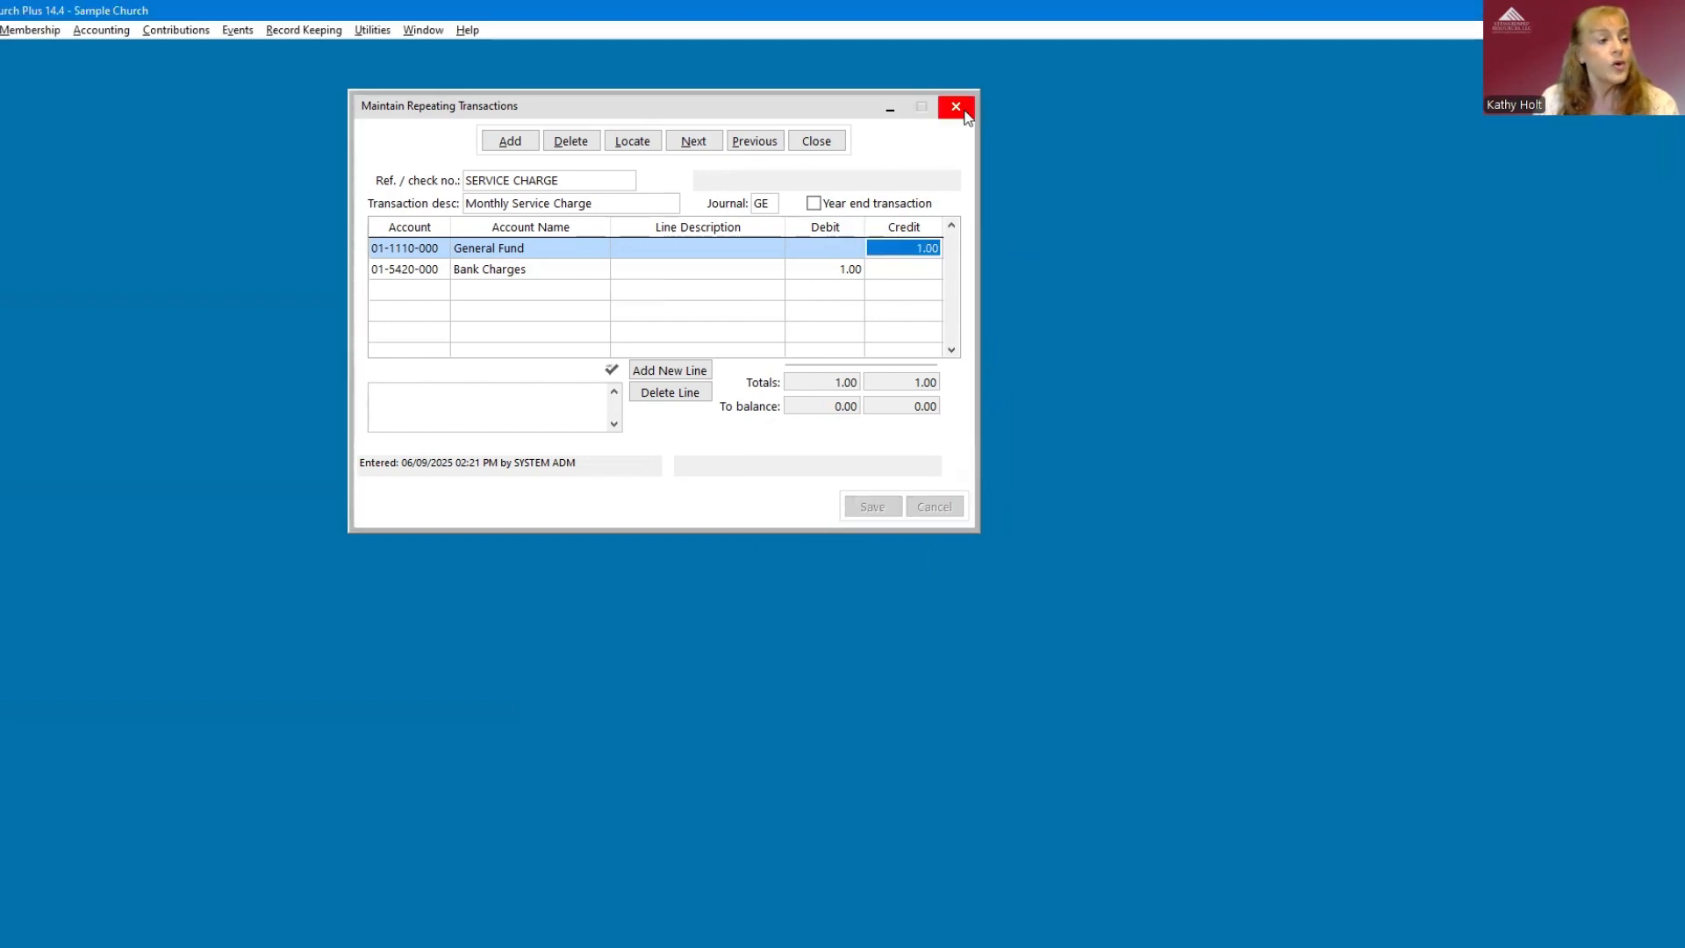
{"action": "left_click", "coordinate": [955, 107]}
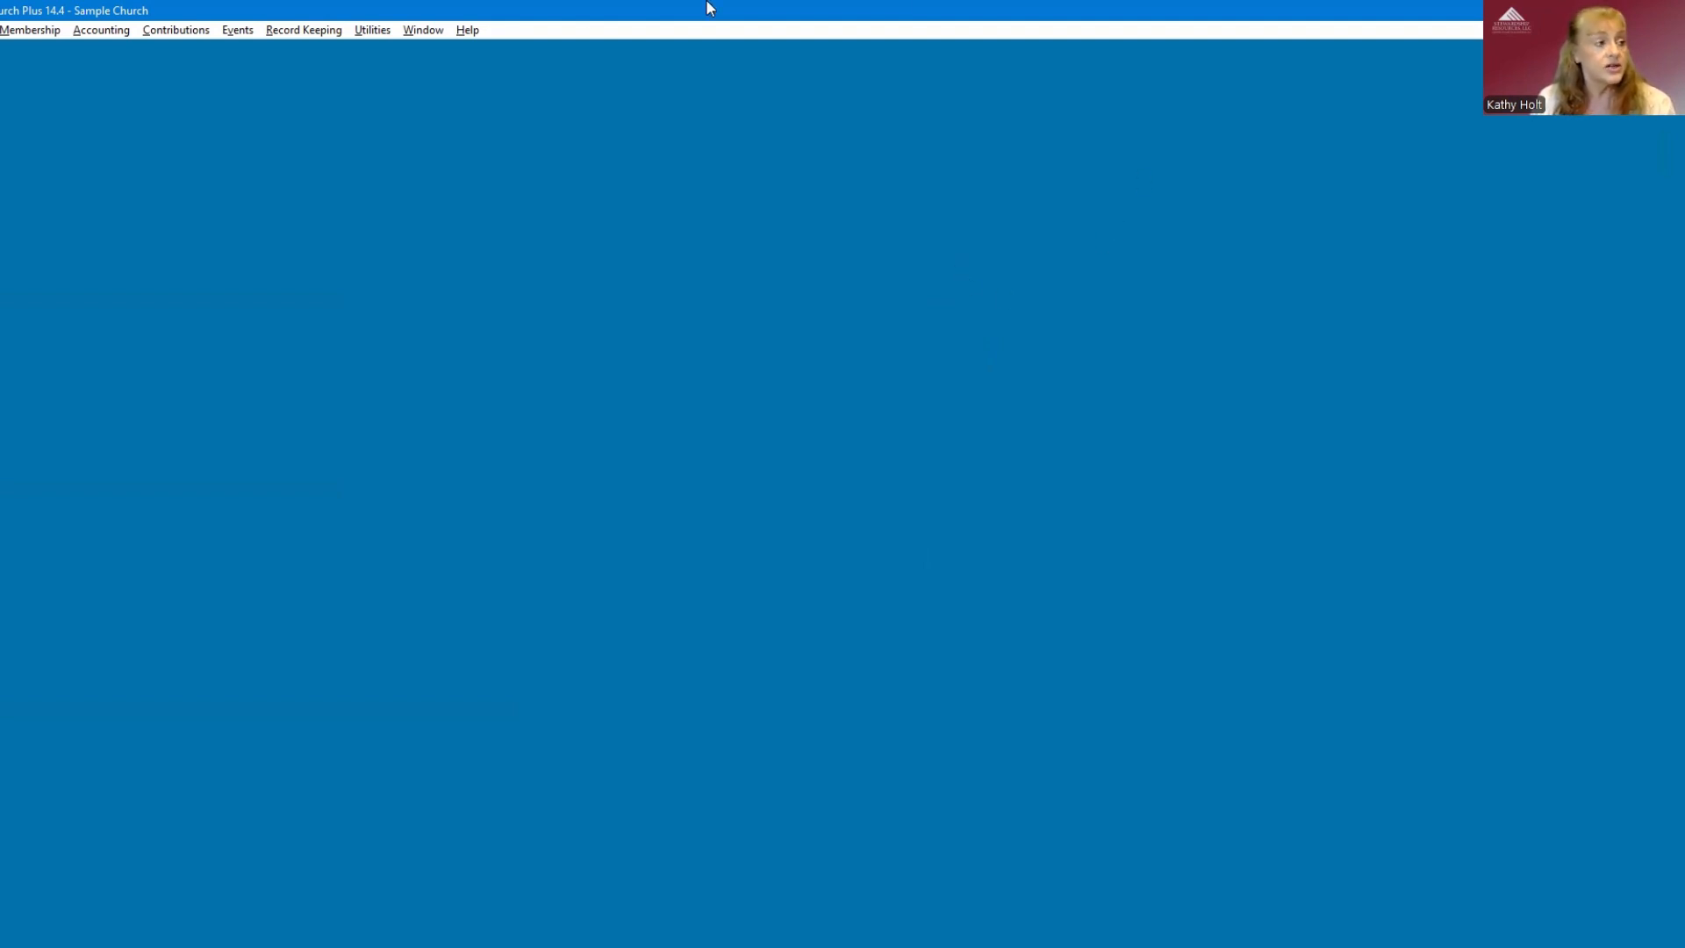
- Start a new Fund Accounting transaction with posting month May 2025 and posting date 05/31/2025
{"action": "left_click", "coordinate": [111, 35]}
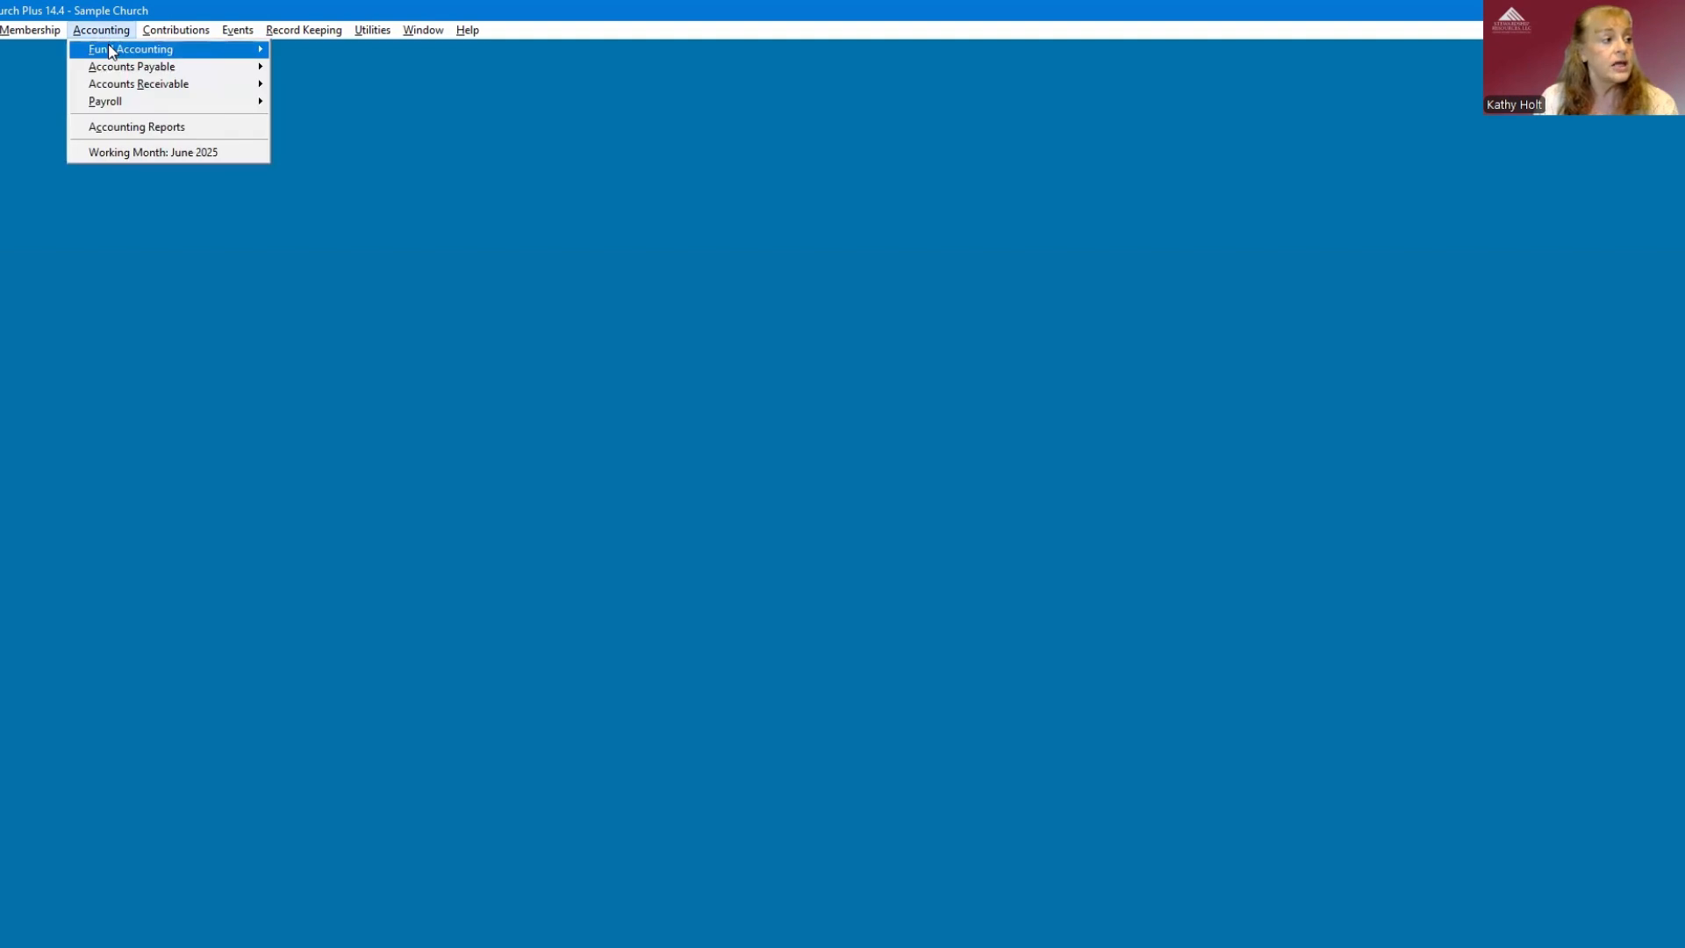
{"action": "mouse_move", "coordinate": [193, 54]}
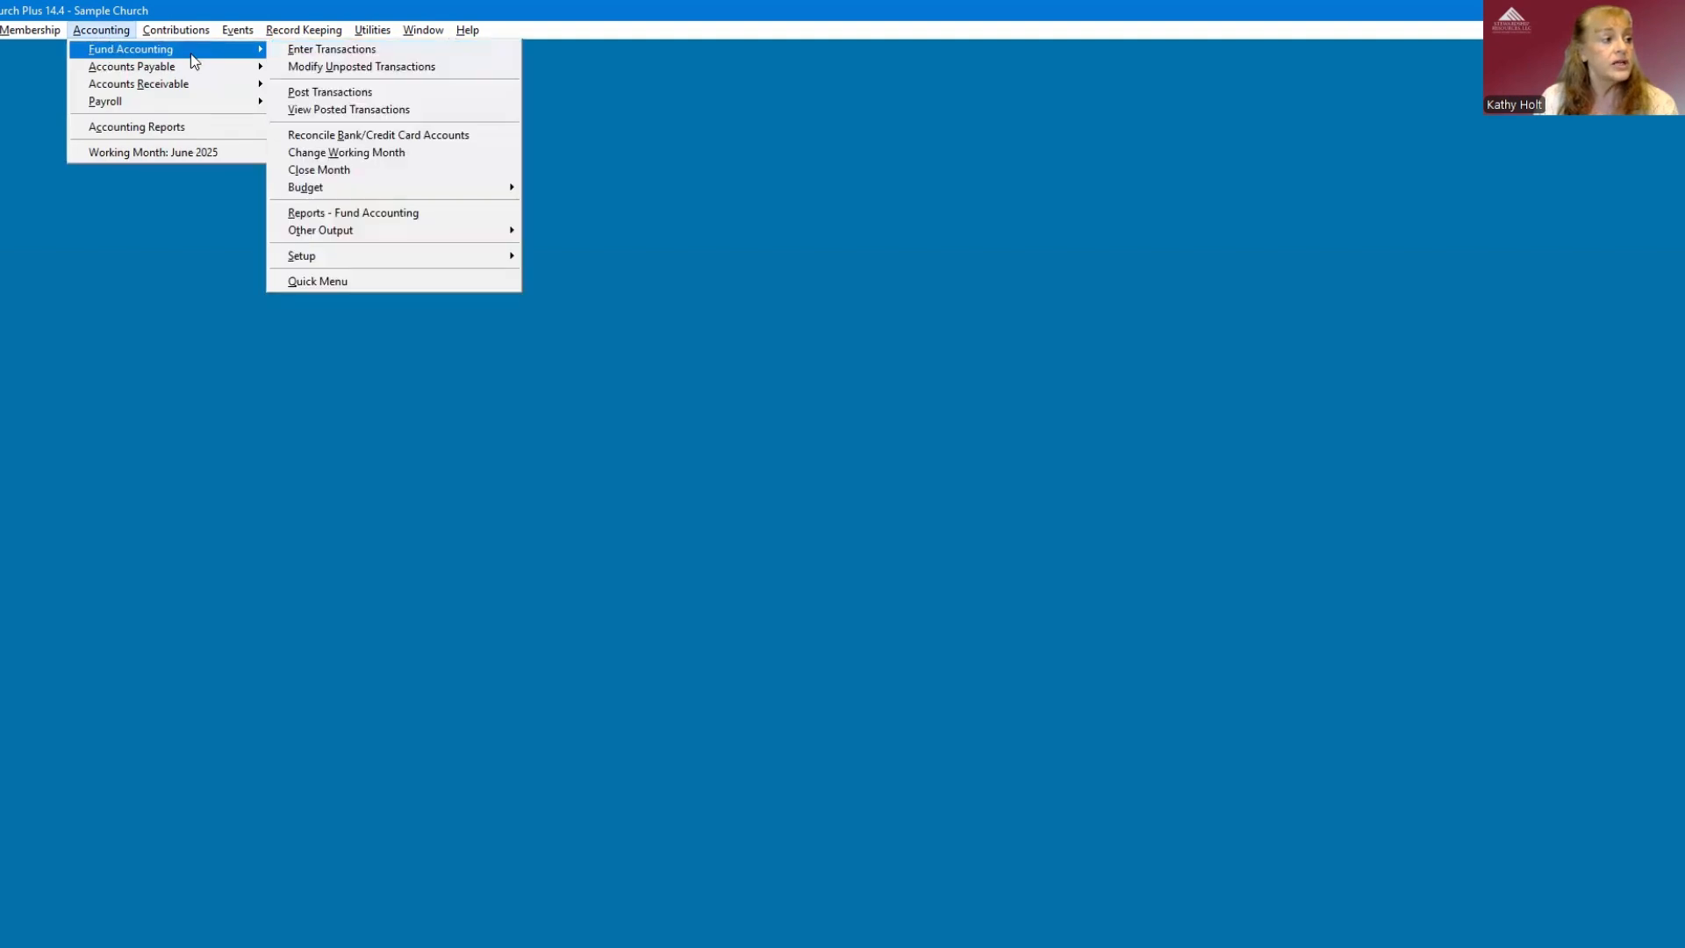
{"action": "left_click", "coordinate": [384, 50]}
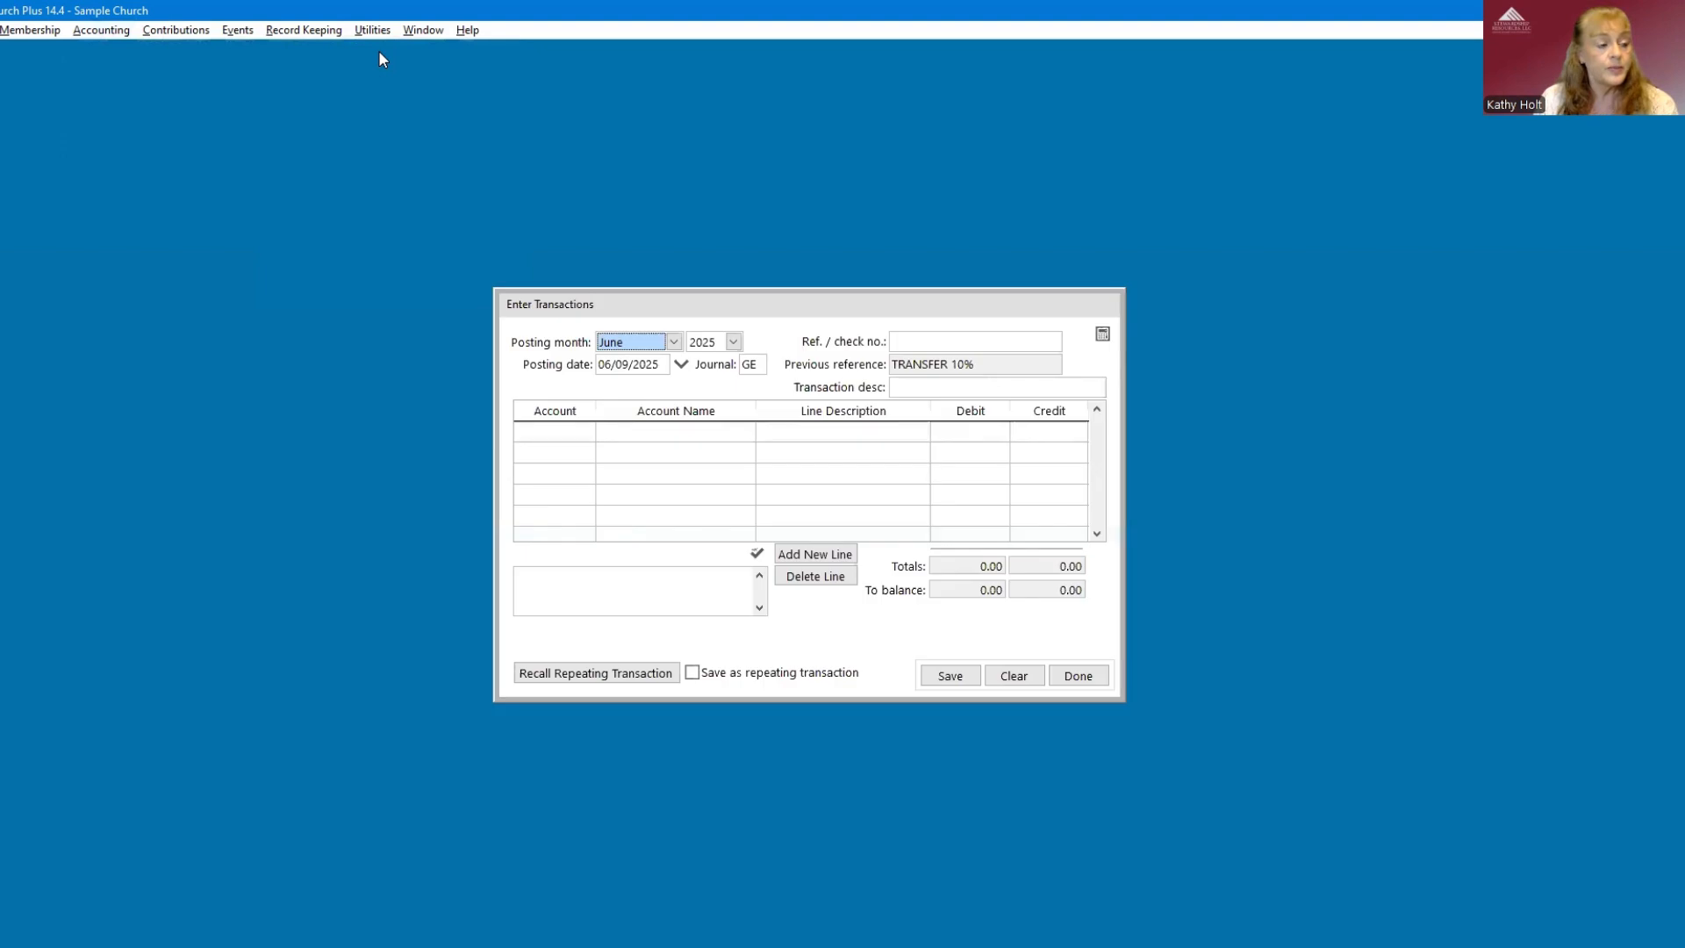
{"action": "left_click", "coordinate": [673, 343]}
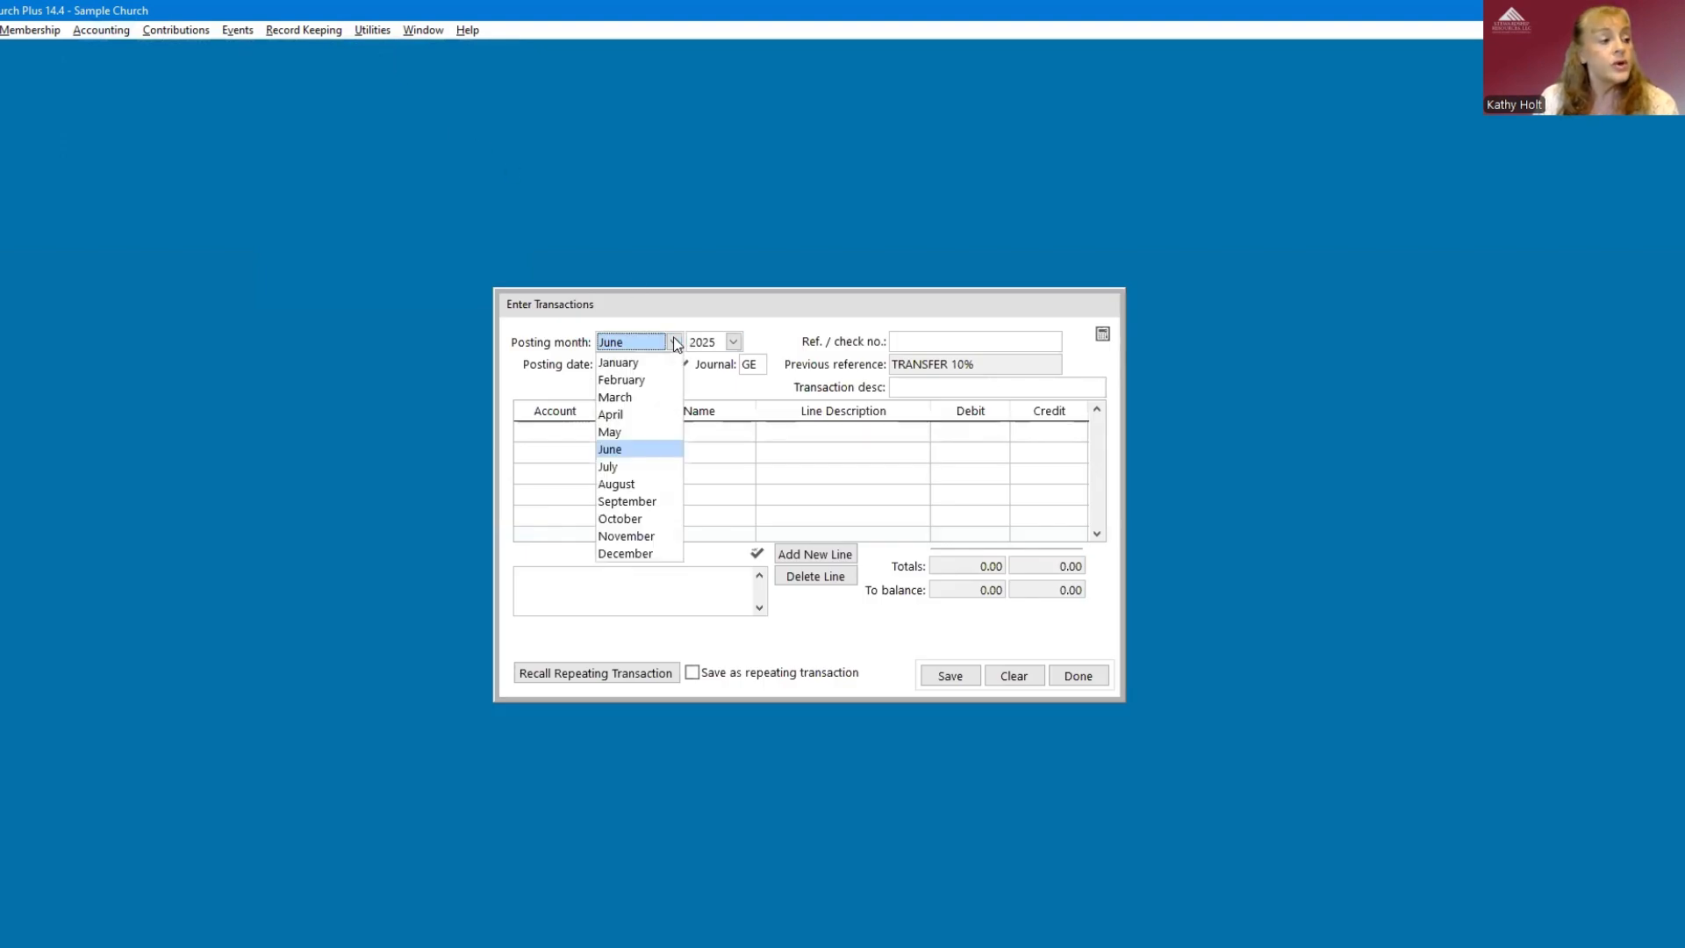
{"action": "left_click", "coordinate": [630, 434]}
{"action": "left_click", "coordinate": [624, 364]}
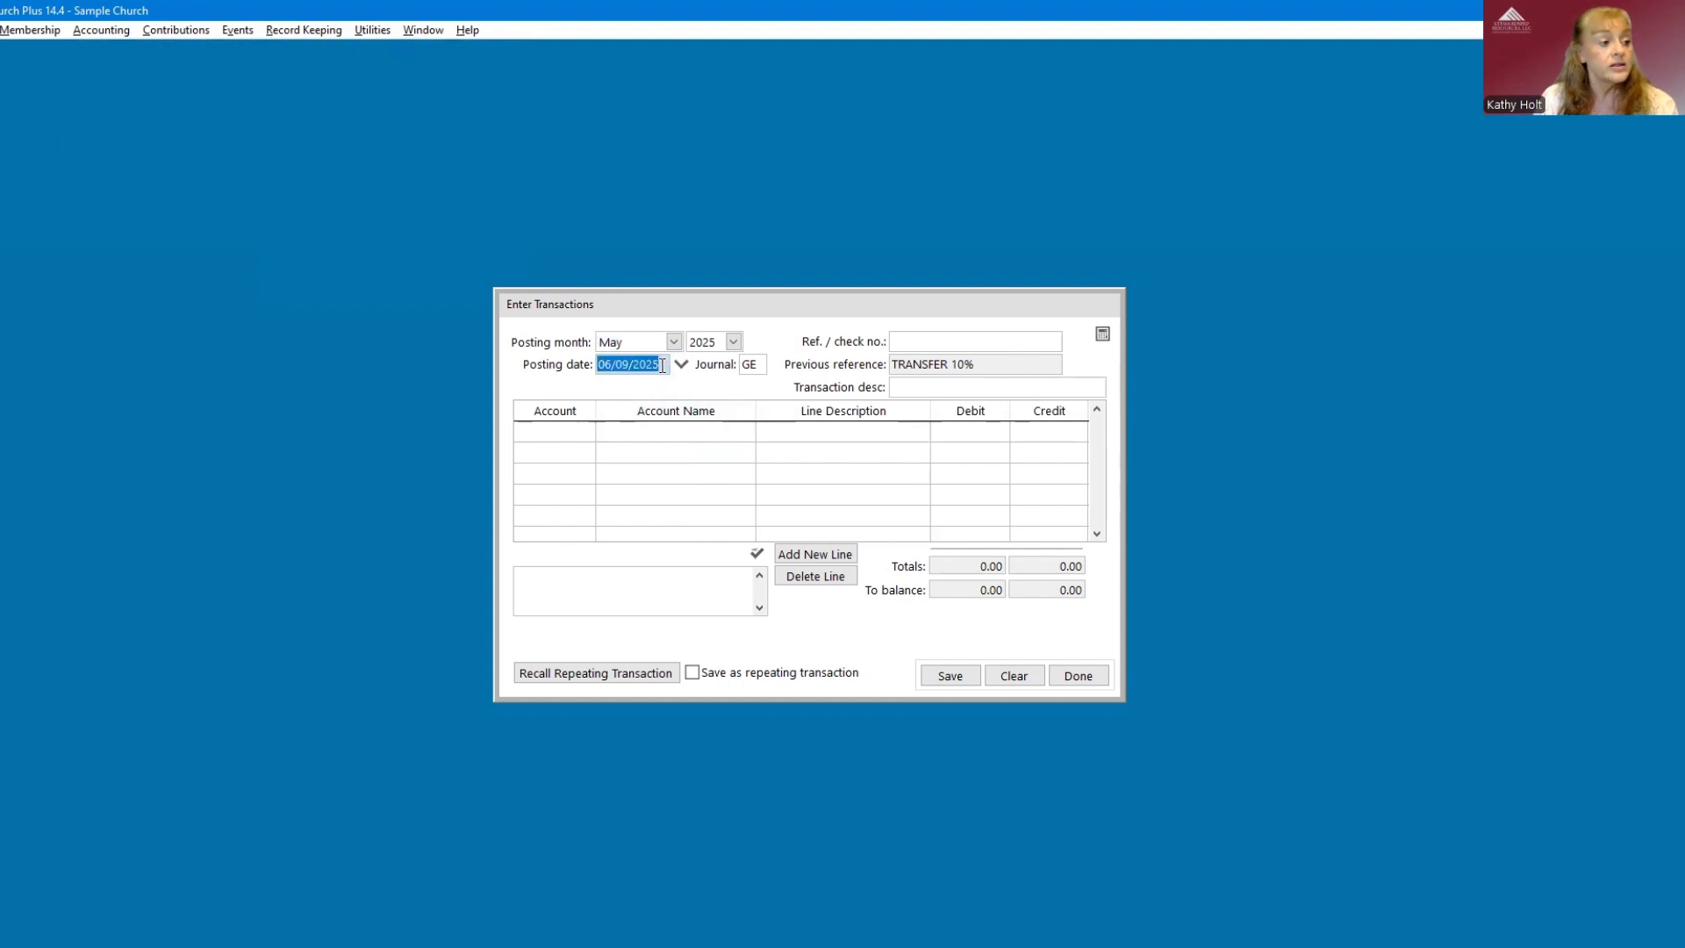
{"action": "type", "text": "05/31"}
{"action": "key", "text": "Tab"}
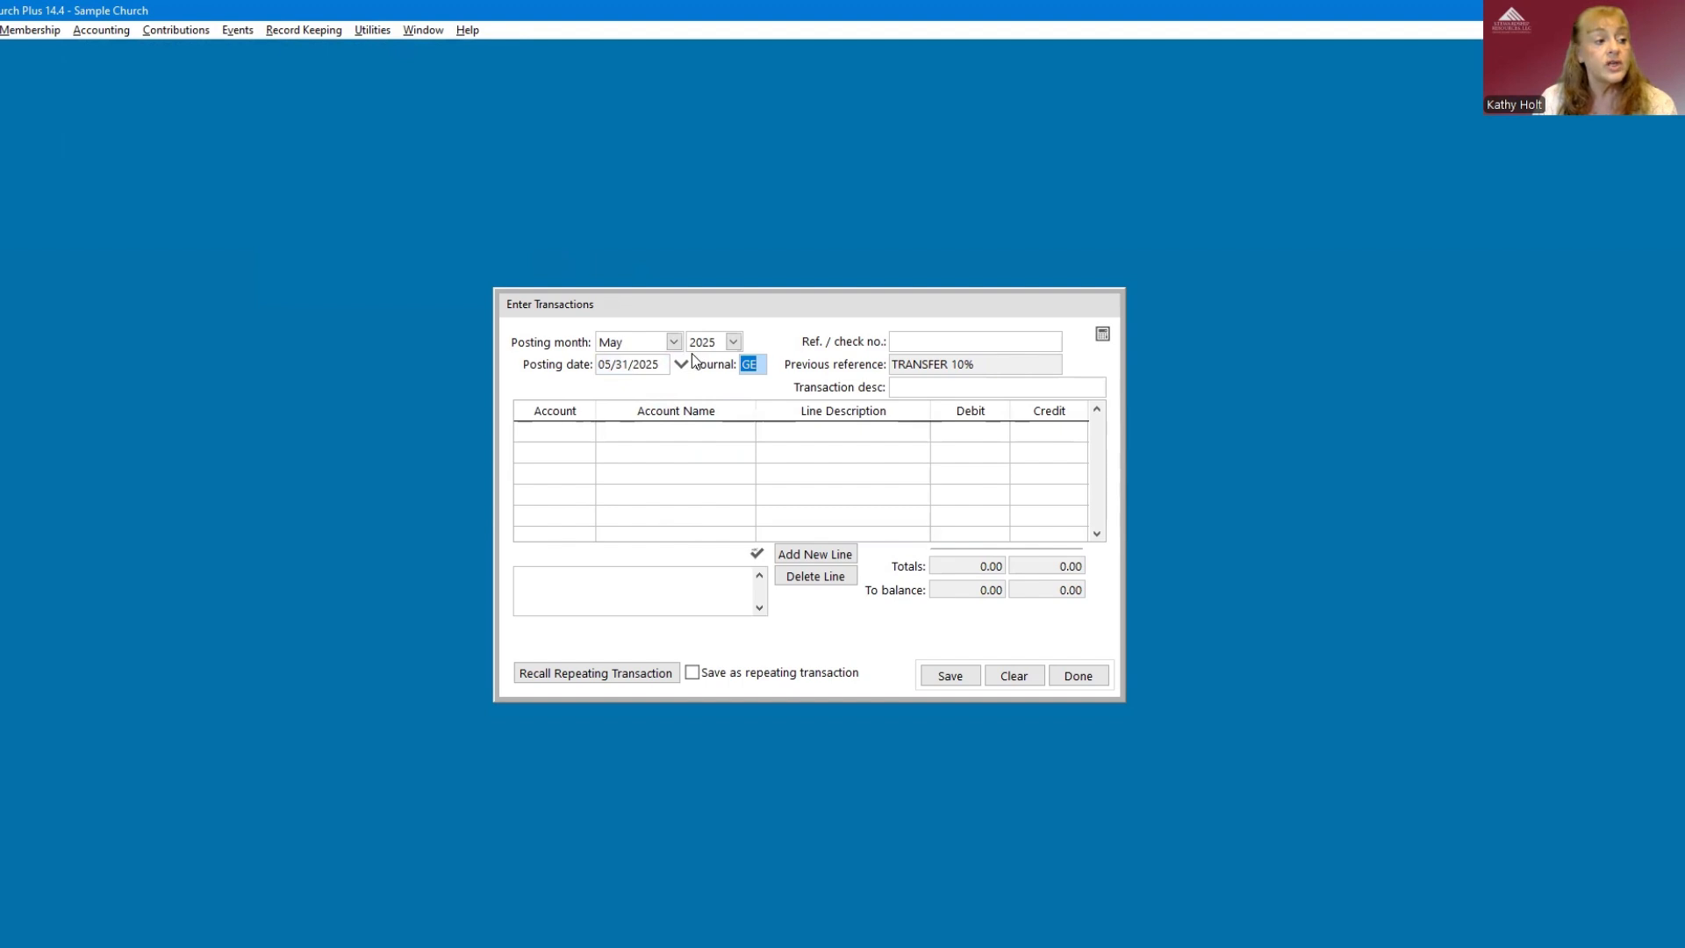
- Recall the SERVICE CHARGE repeating transaction into the new May 2025 entry
{"action": "left_click", "coordinate": [597, 674]}
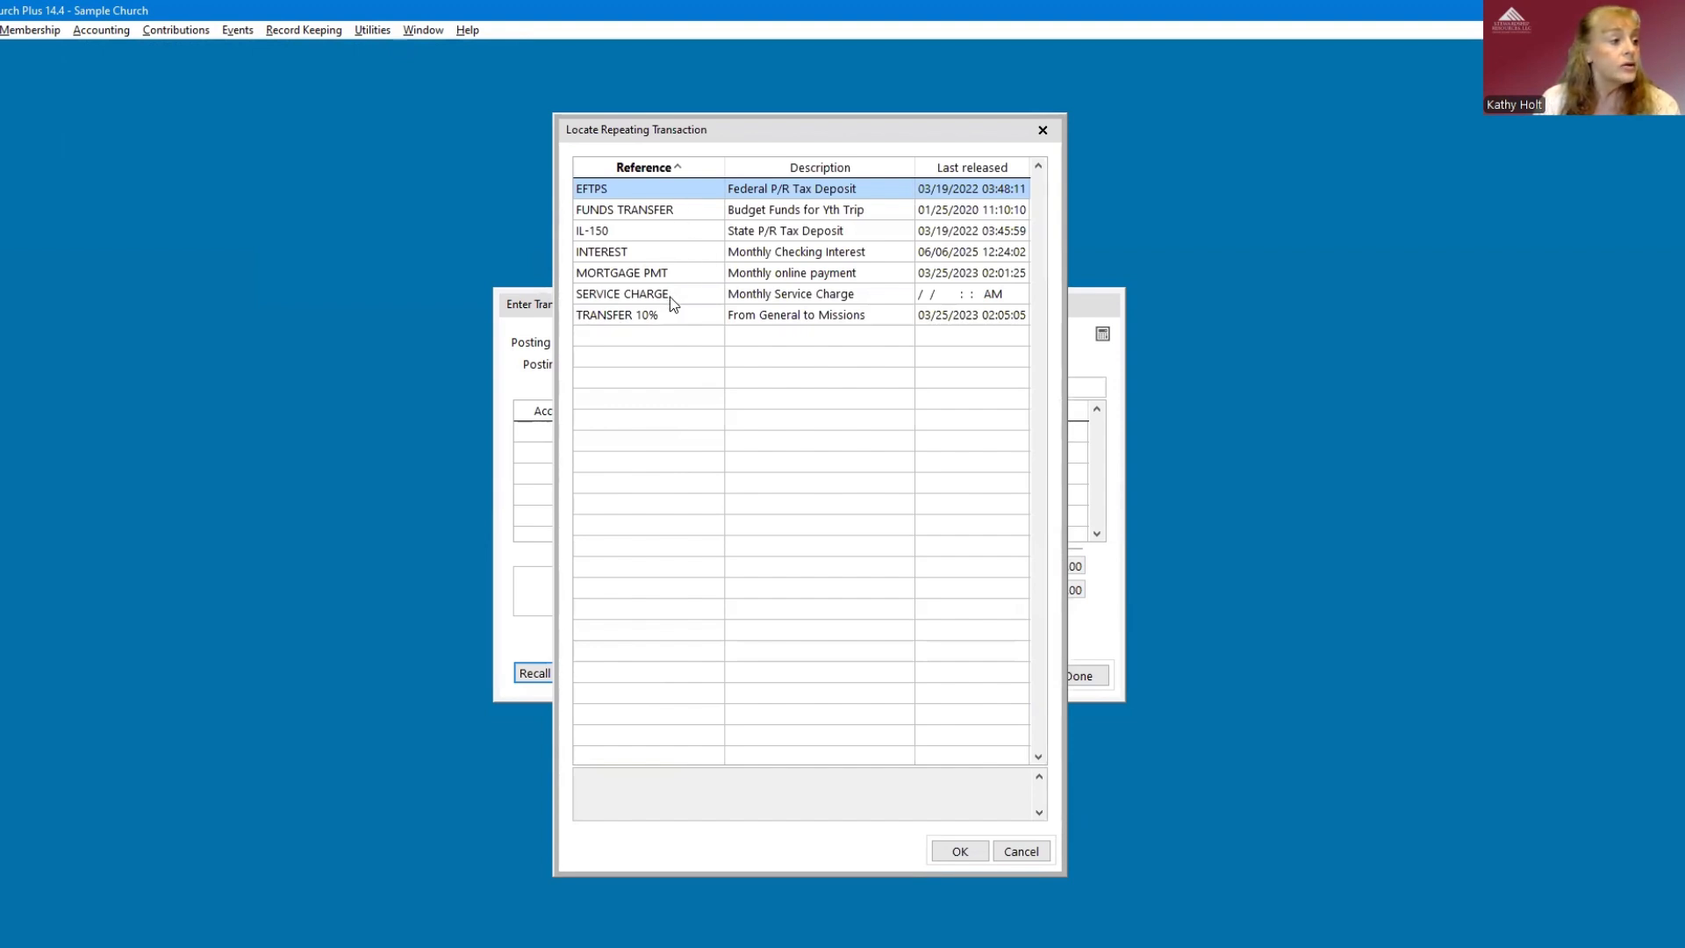
{"action": "left_click", "coordinate": [676, 298]}
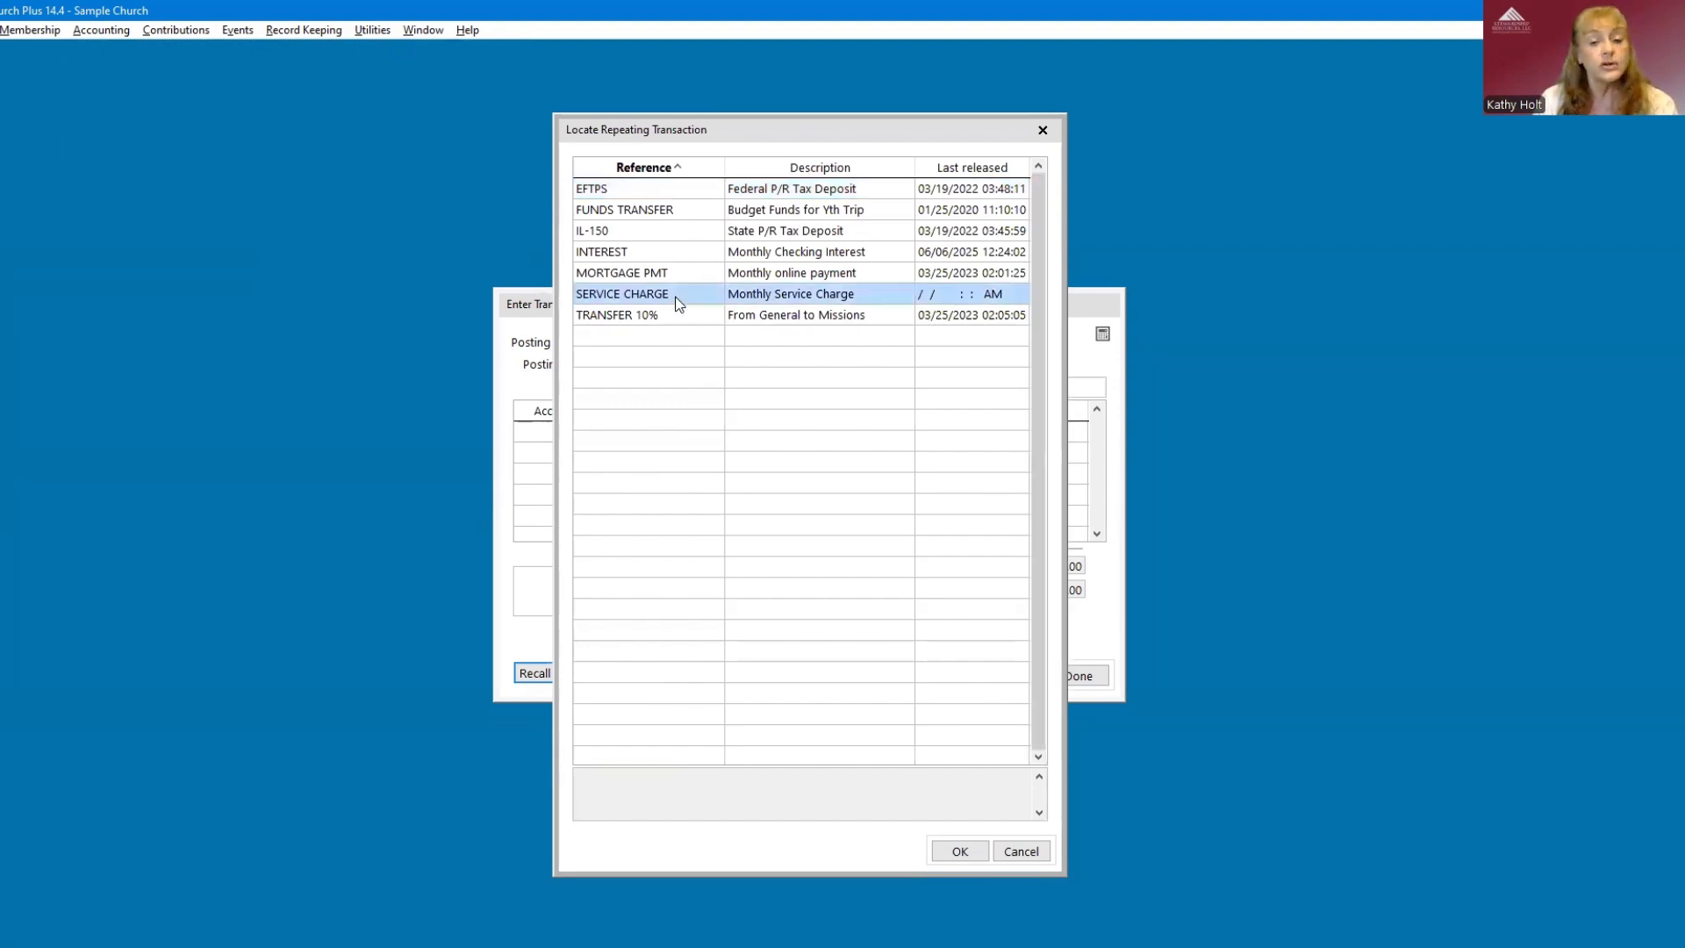
{"action": "double_click", "coordinate": [675, 299]}
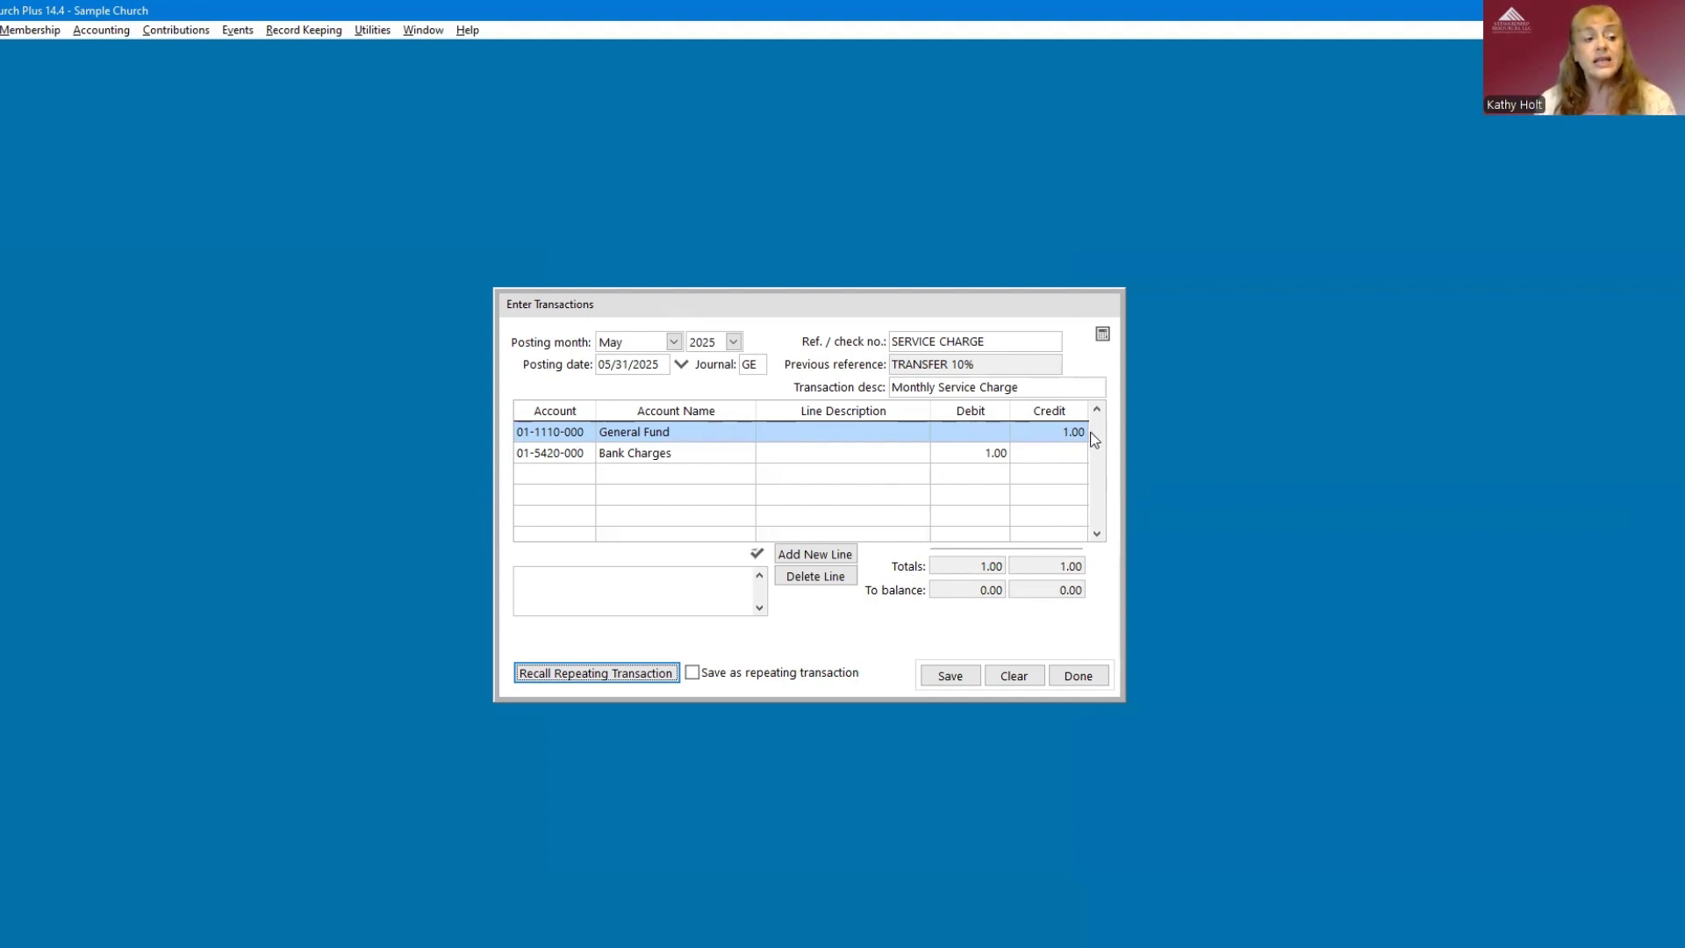
- Set the credit on the General Fund line to 5.24
{"action": "left_click", "coordinate": [1044, 430]}
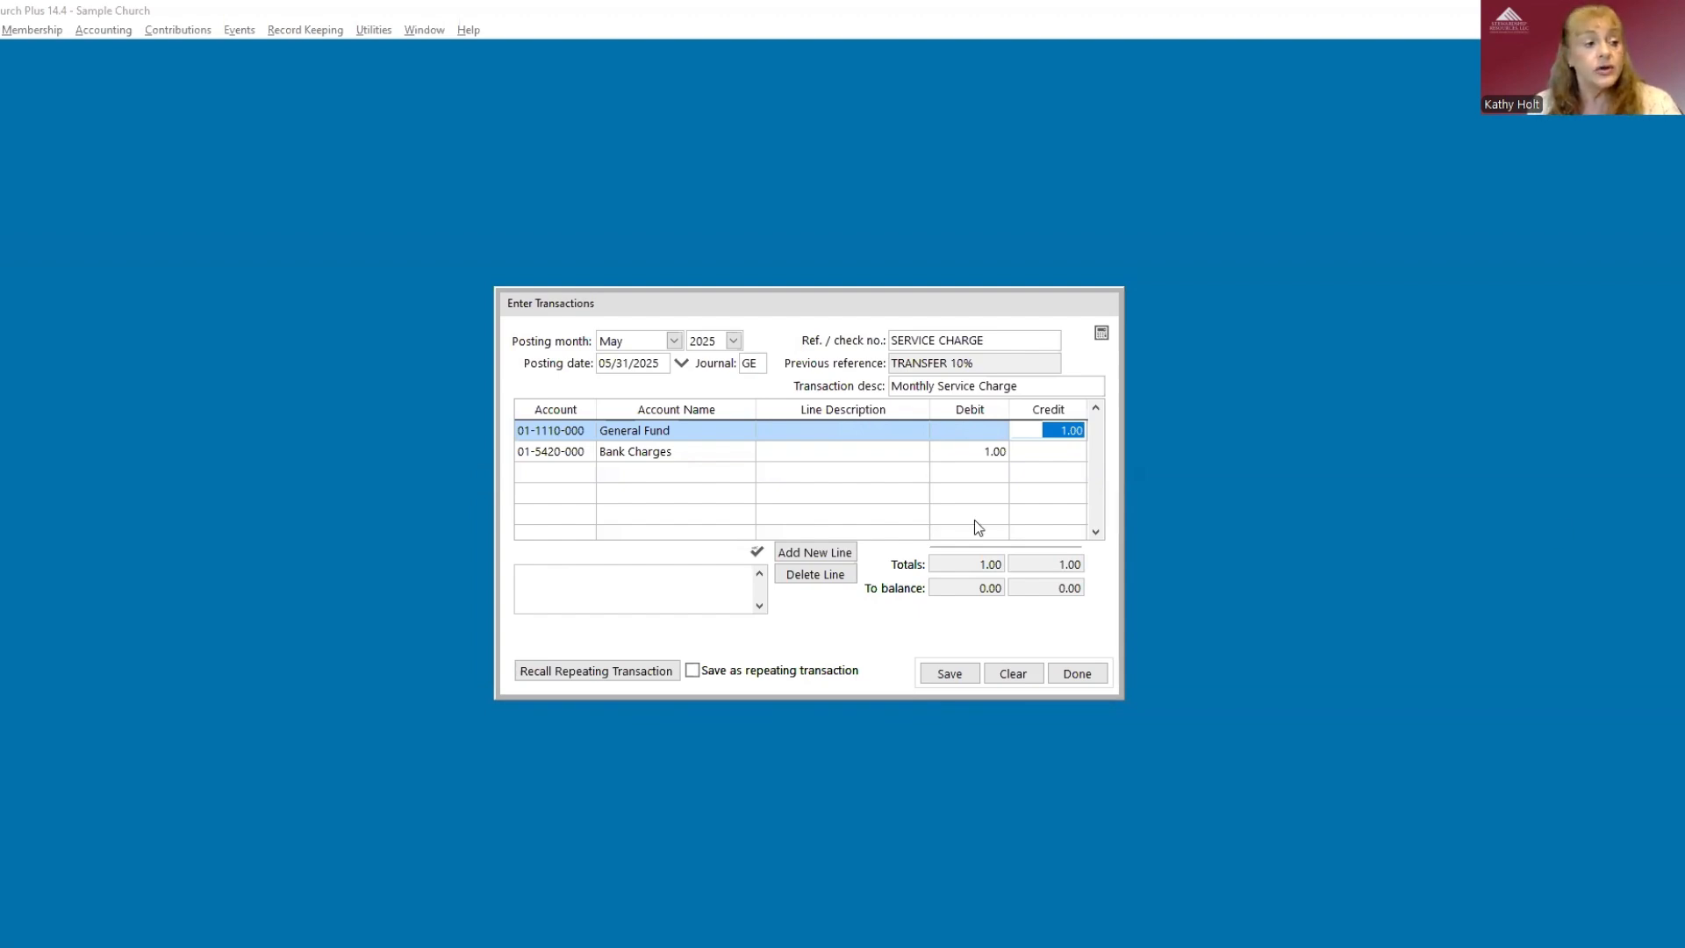
{"action": "left_click_drag", "start_coordinate": [1039, 429], "coordinate": [1140, 449]}
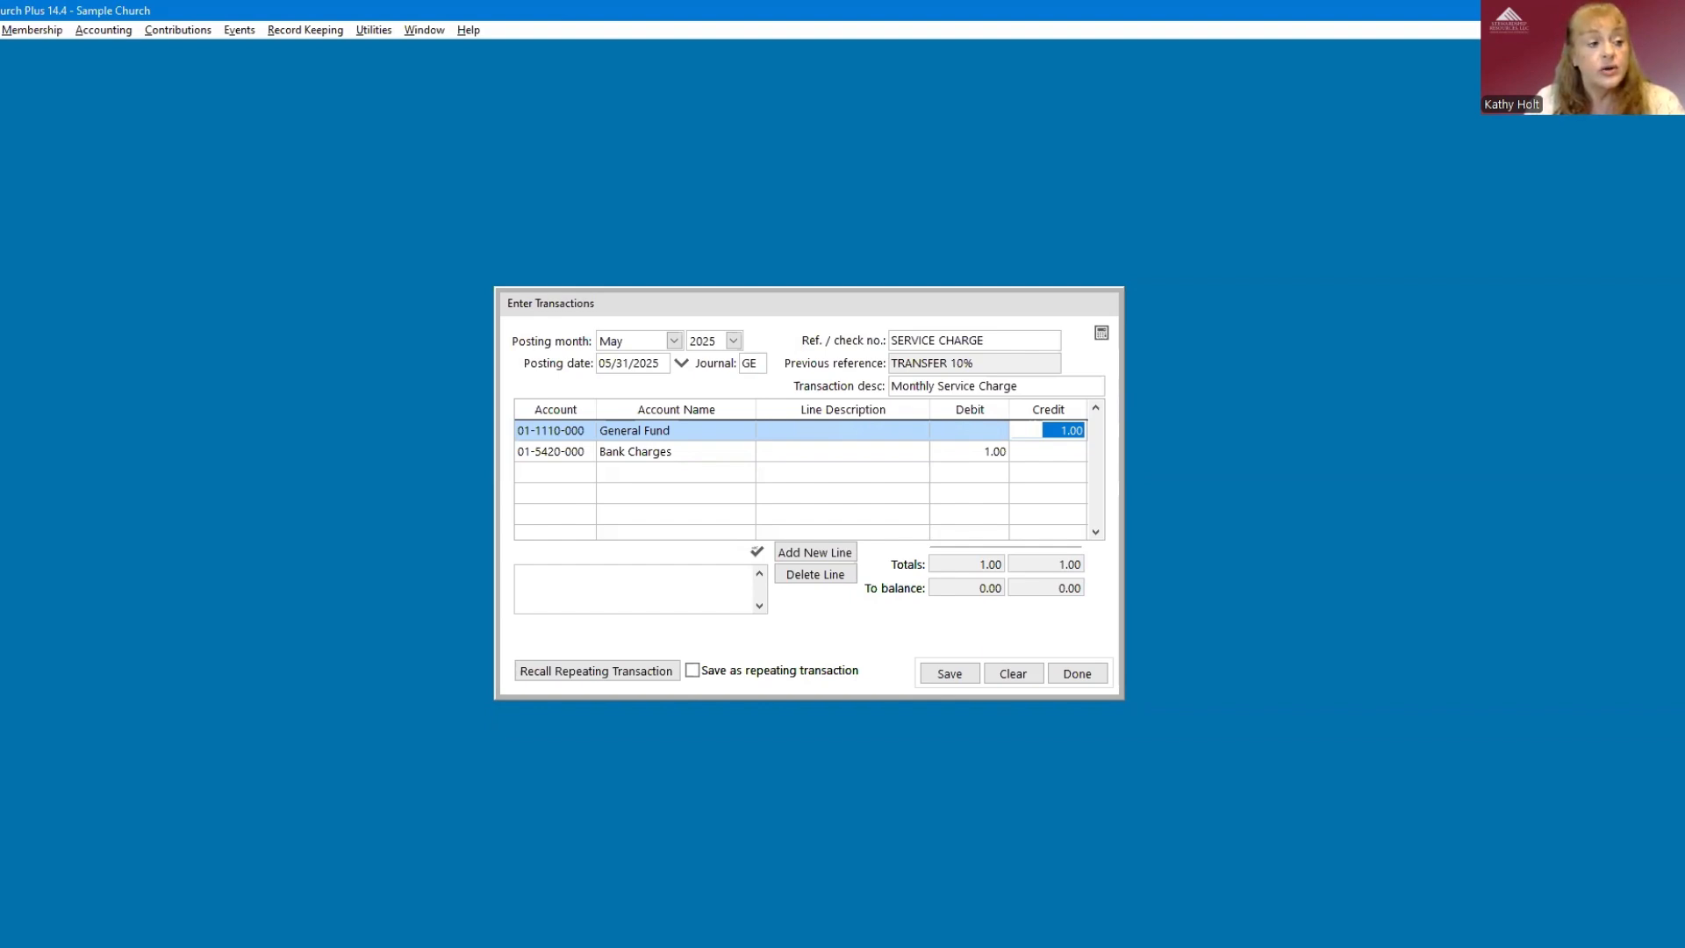
{"action": "type", "text": "5.24"}
{"action": "key", "text": "Tab"}
- Set the debit on the Bank Charges line to 5.24 and save the balanced transaction
{"action": "key", "text": "Down"}
{"action": "key", "text": "Tab"}
{"action": "key", "text": "Tab"}
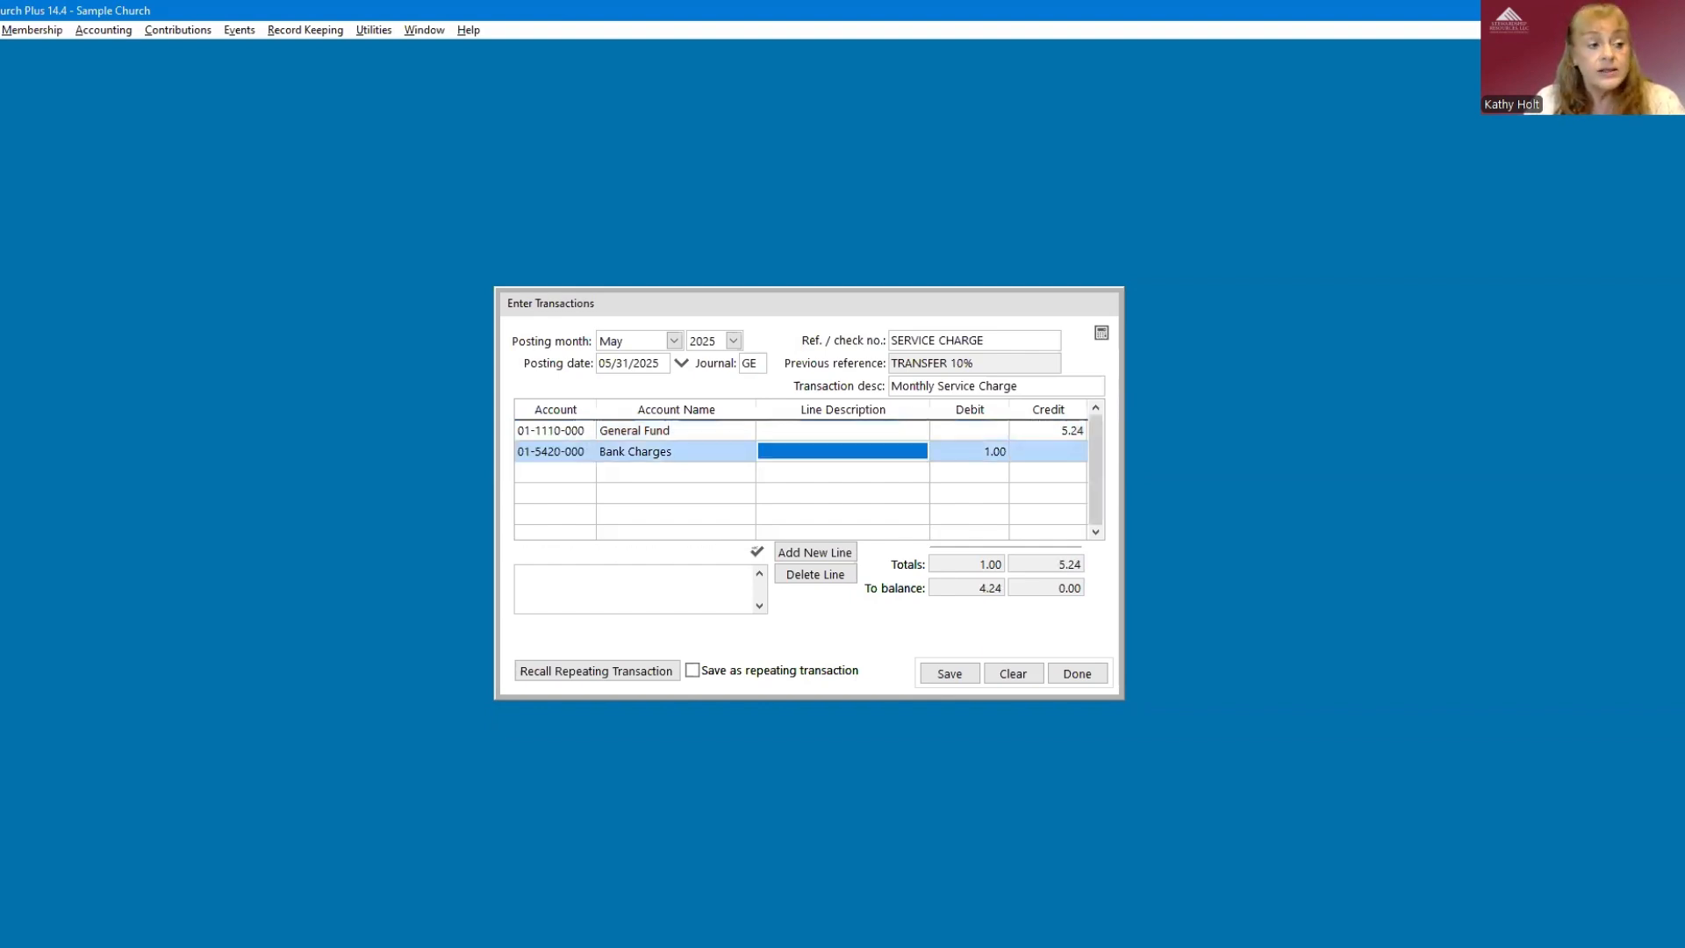
{"action": "type", "text": "5"}
{"action": "type", "text": ".24"}
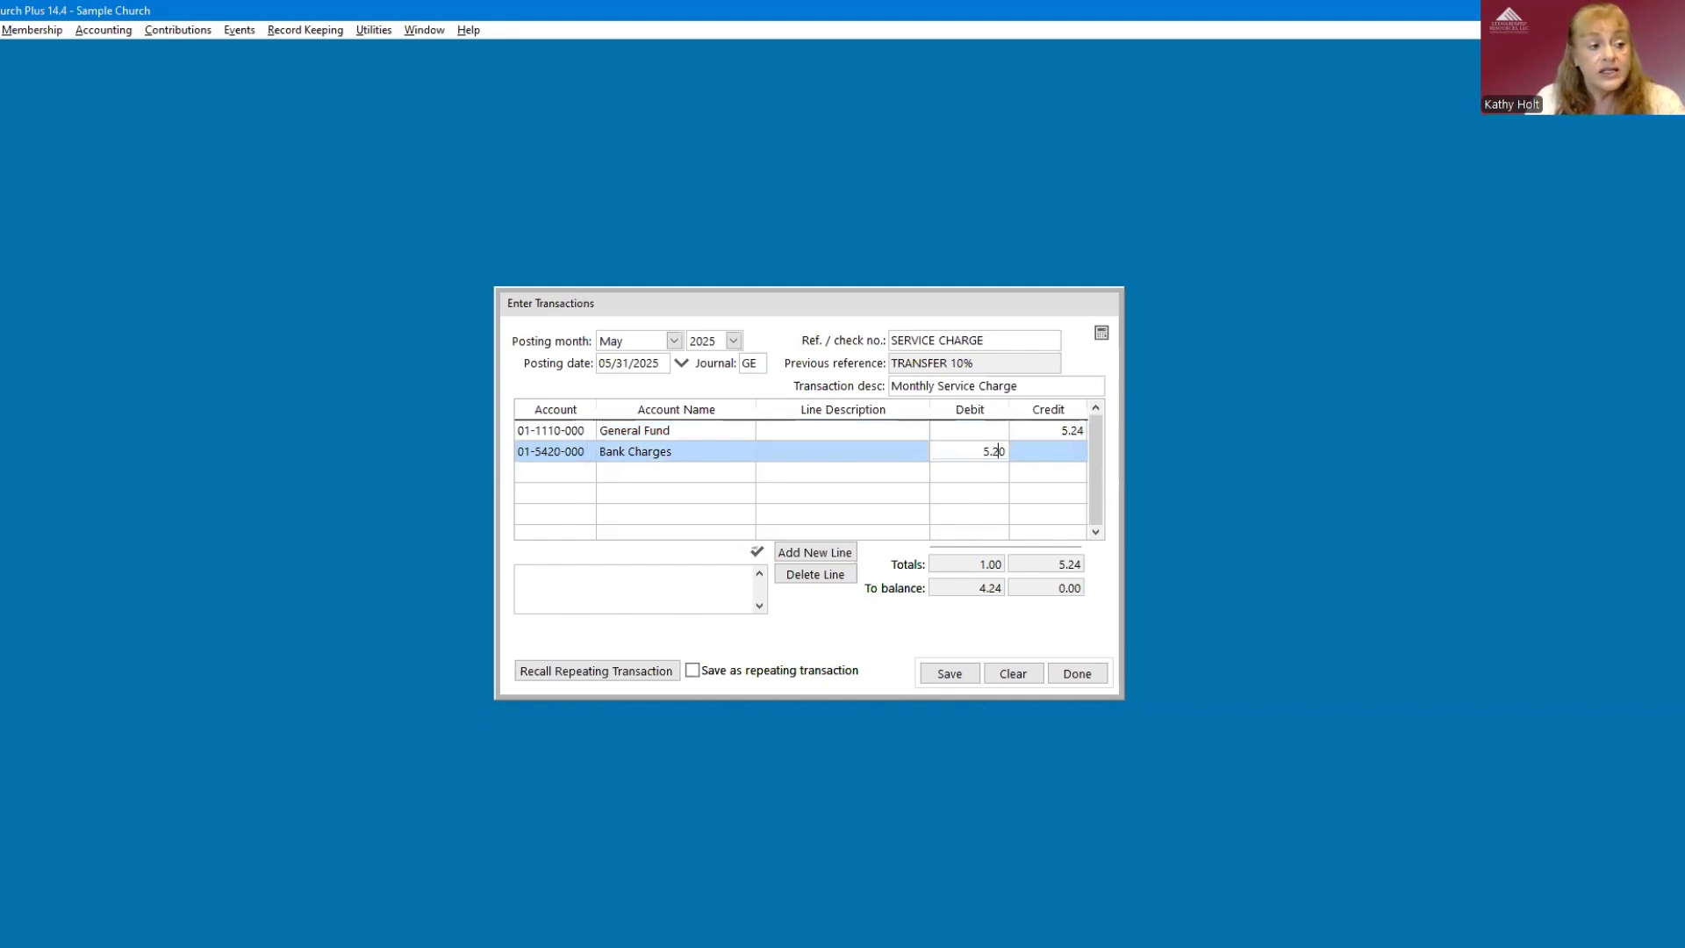
{"action": "key", "text": "Tab"}
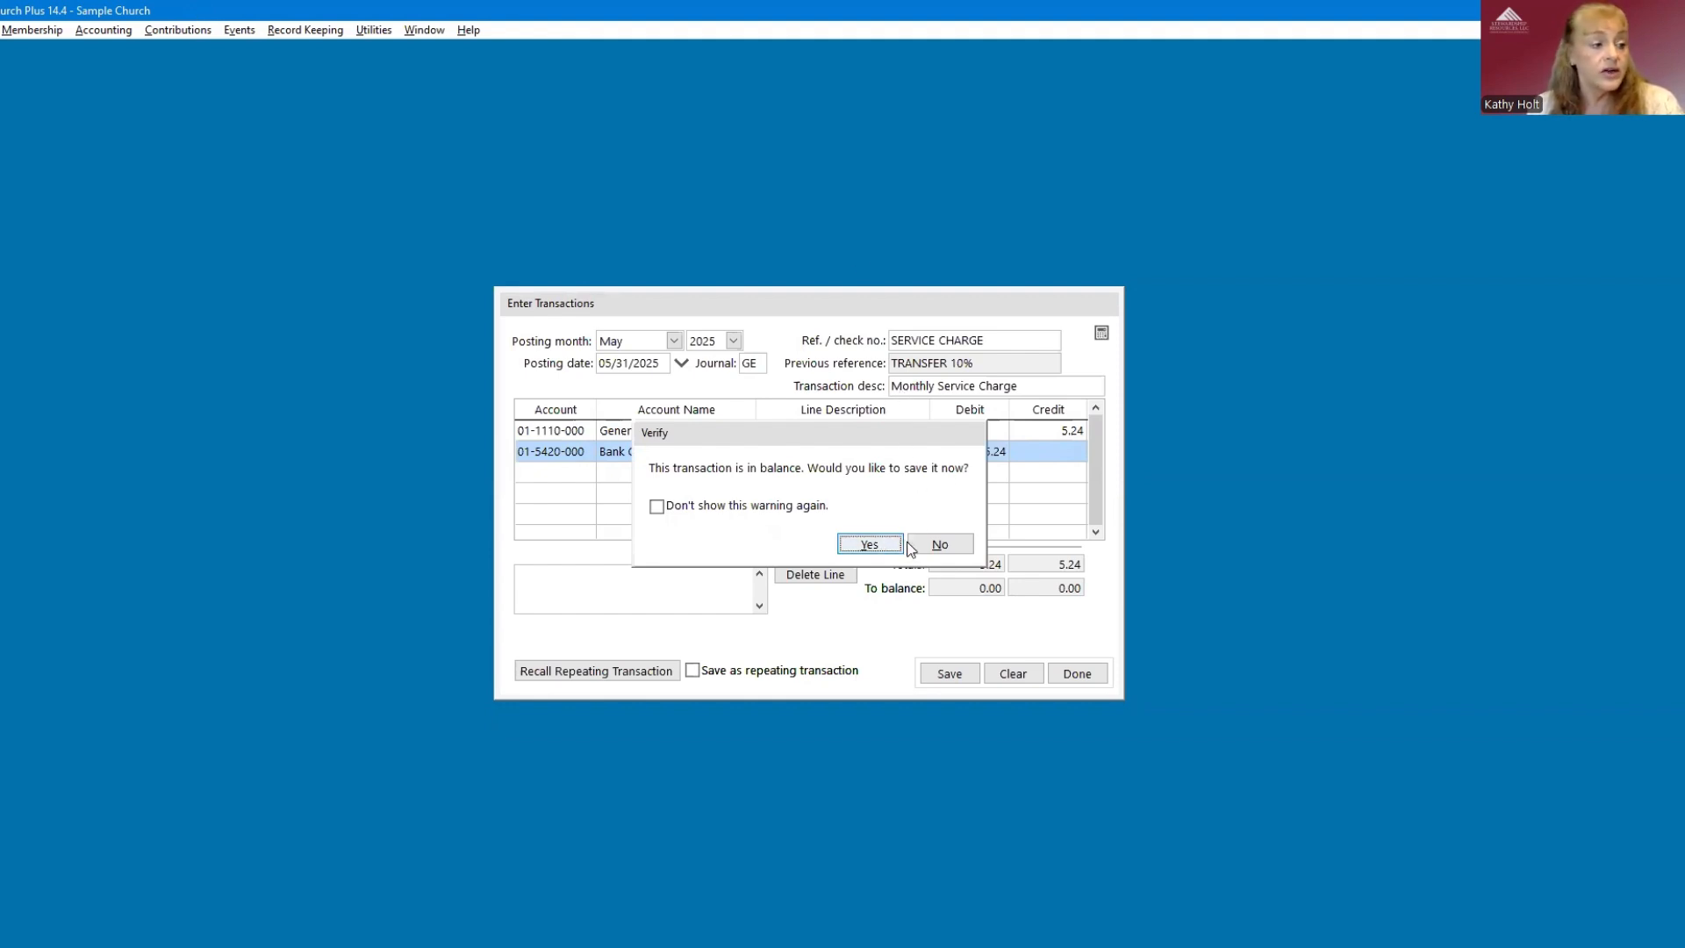
{"action": "left_click", "coordinate": [871, 544]}
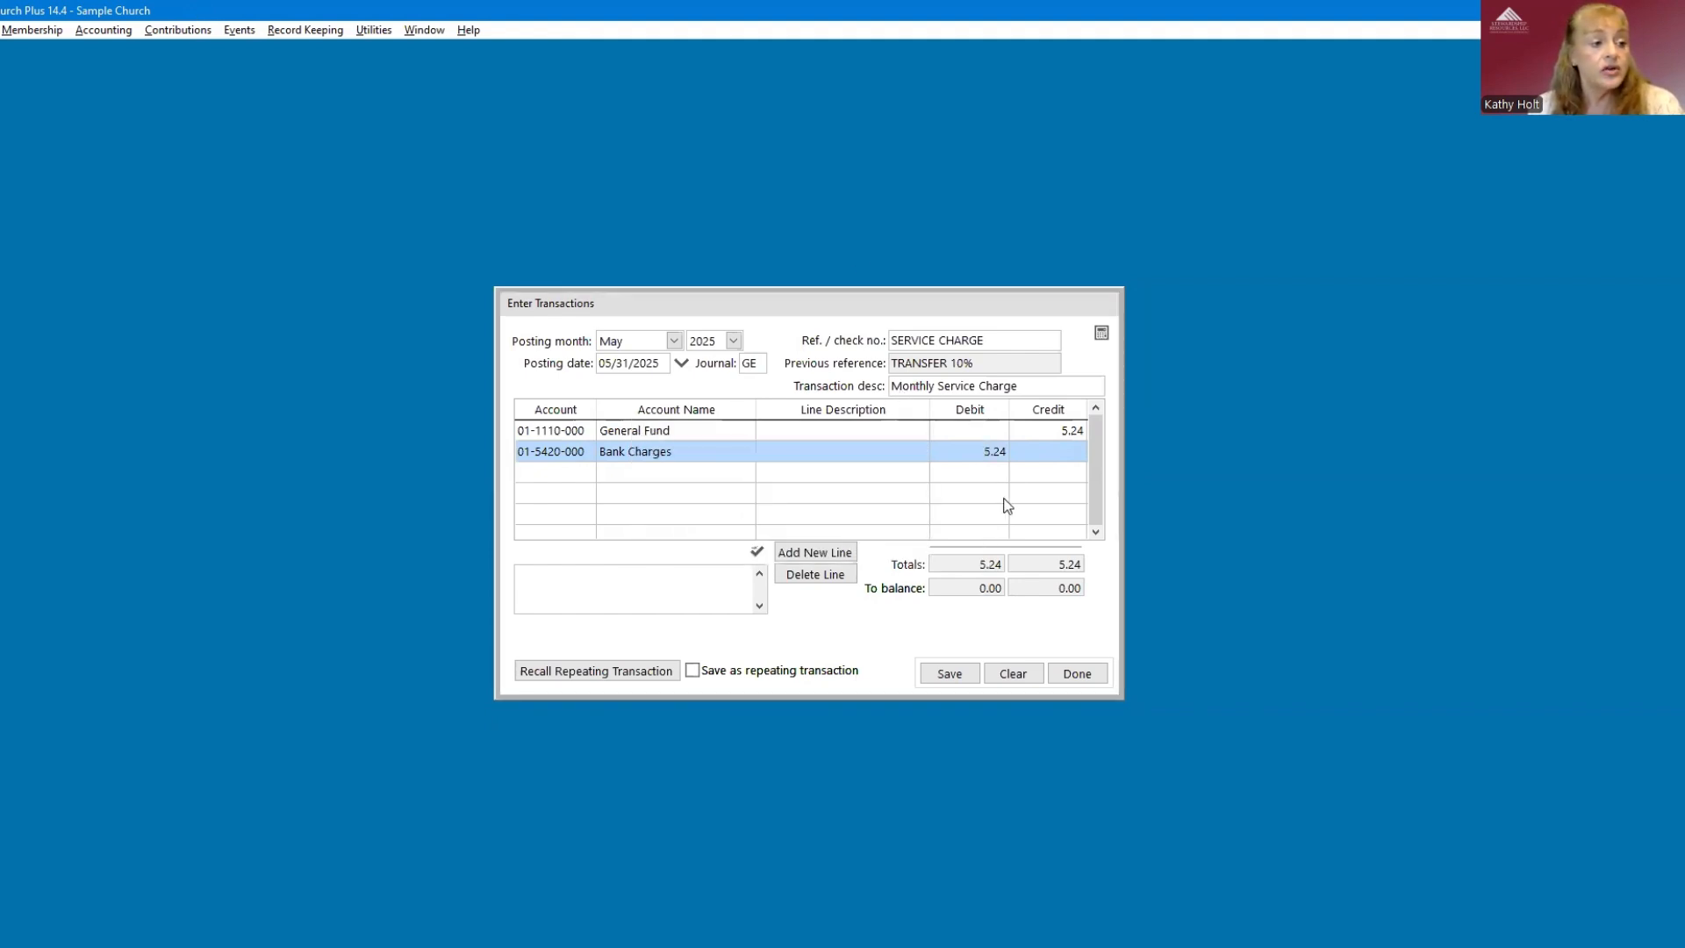